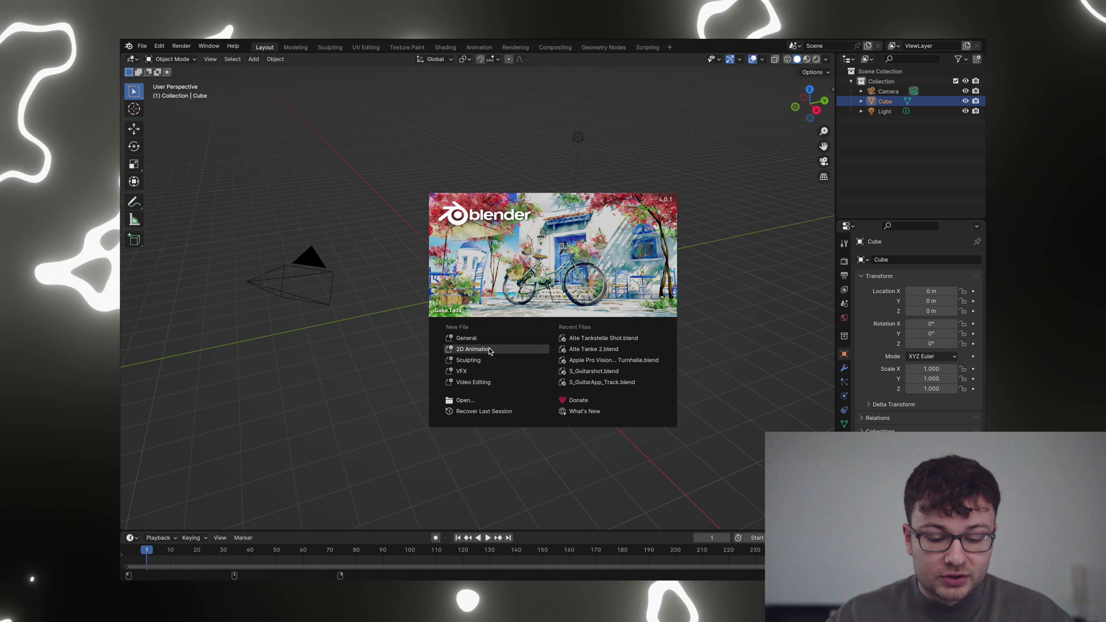
Step: Start a new 2D Animation file and zoom out of the camera view
click(473, 349)
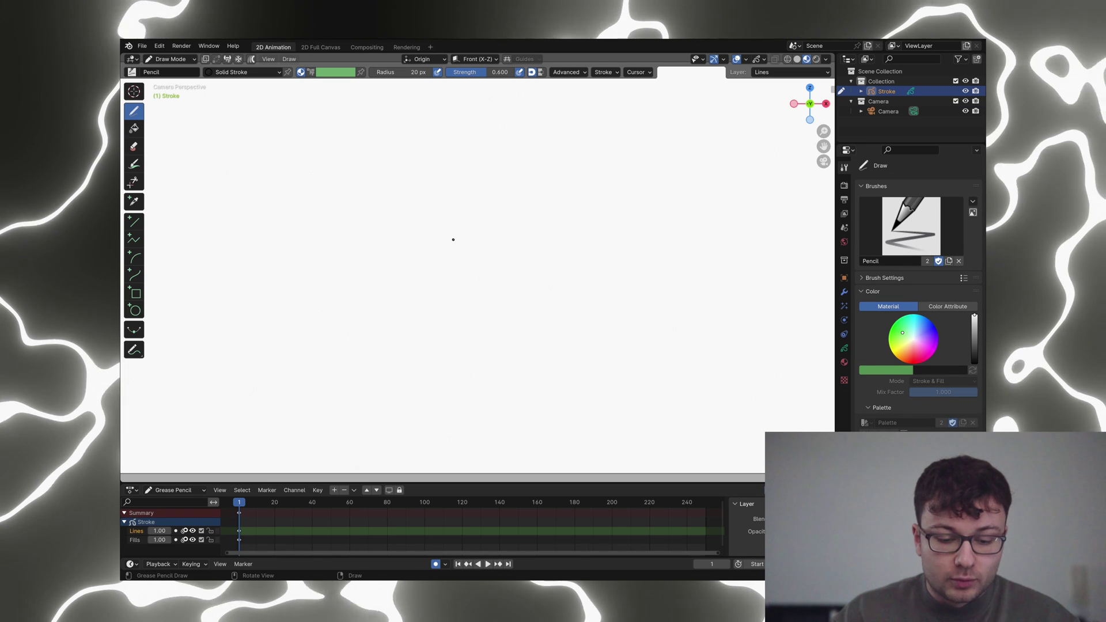
scroll(453, 239, down, 1)
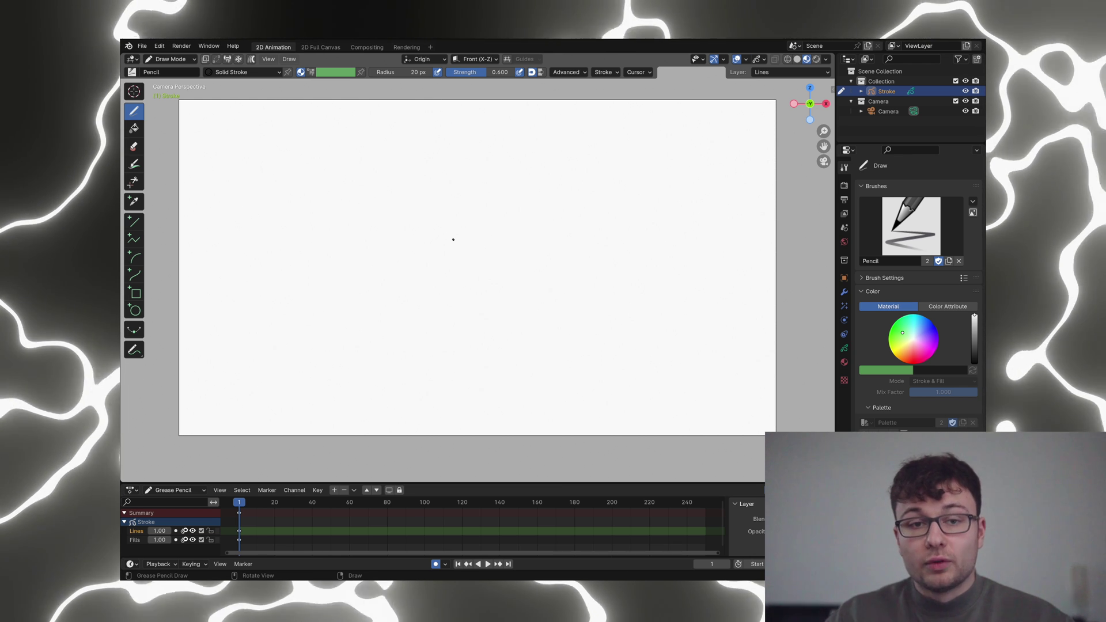
key(KP_0)
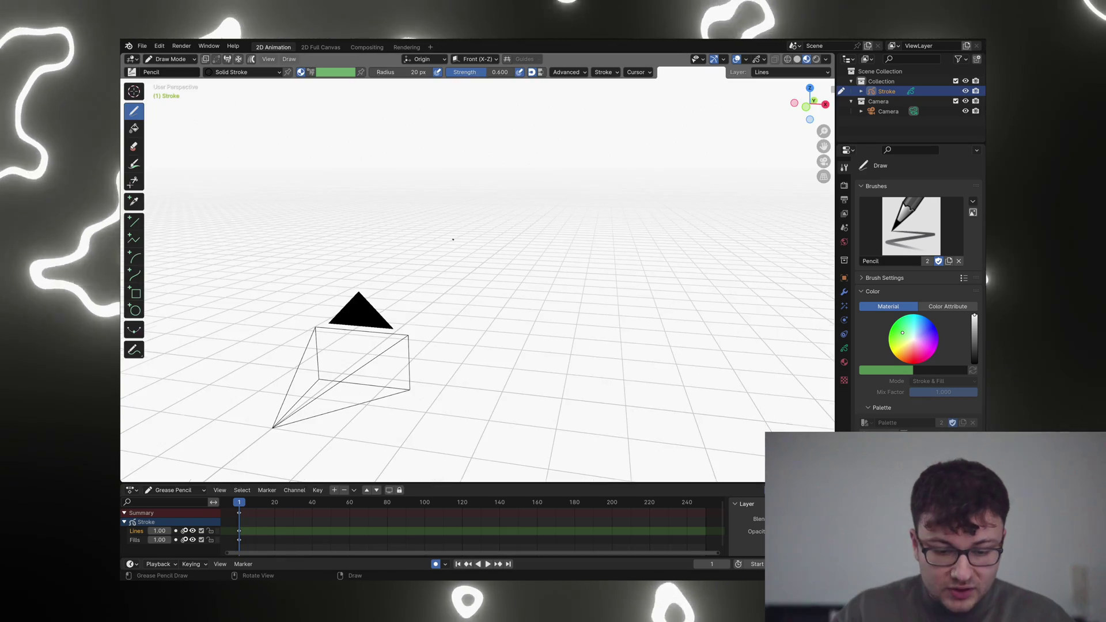
Step: Orbit to inspect the camera, return to camera view and sketch a freehand test stroke
middle_drag(476, 291, 483, 320)
middle_drag(443, 230, 428, 220)
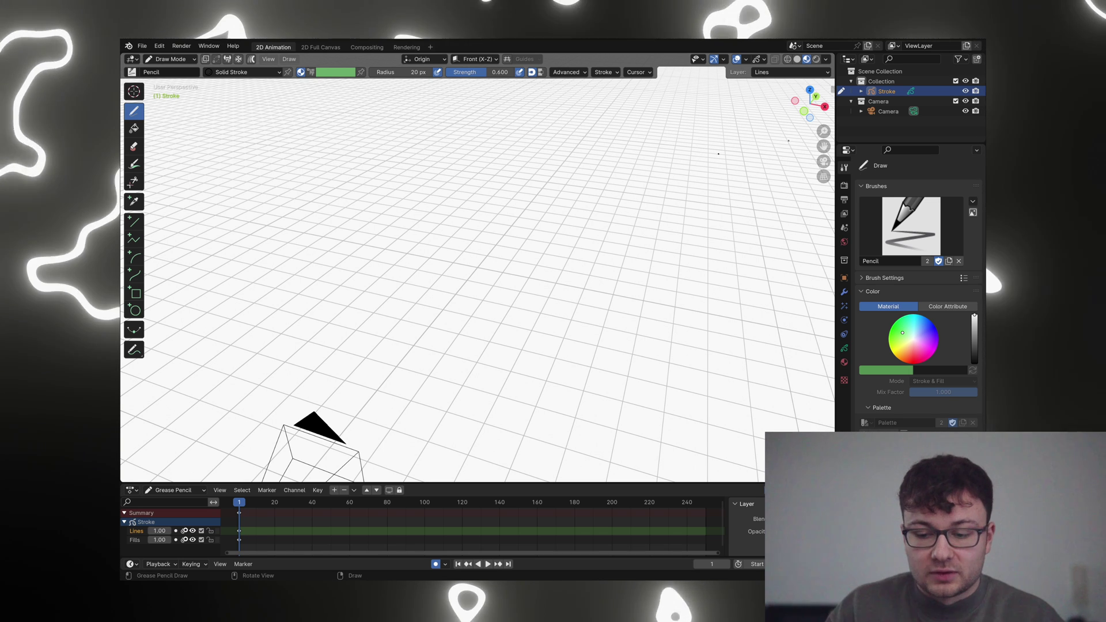
click(820, 160)
mouse_move(442, 324)
mouse_down()
mouse_move(445, 269)
mouse_move(608, 161)
mouse_up()
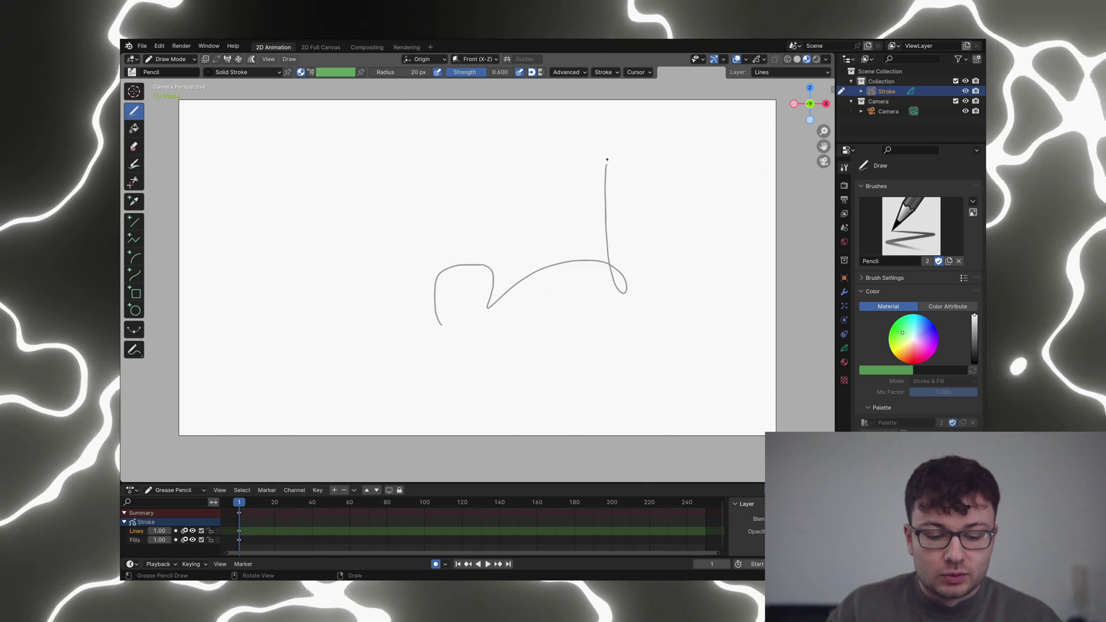
middle_drag(607, 159, 588, 167)
Step: Toggle the Stroke object through Edit Mode, then switch it to Object Mode
key(Tab)
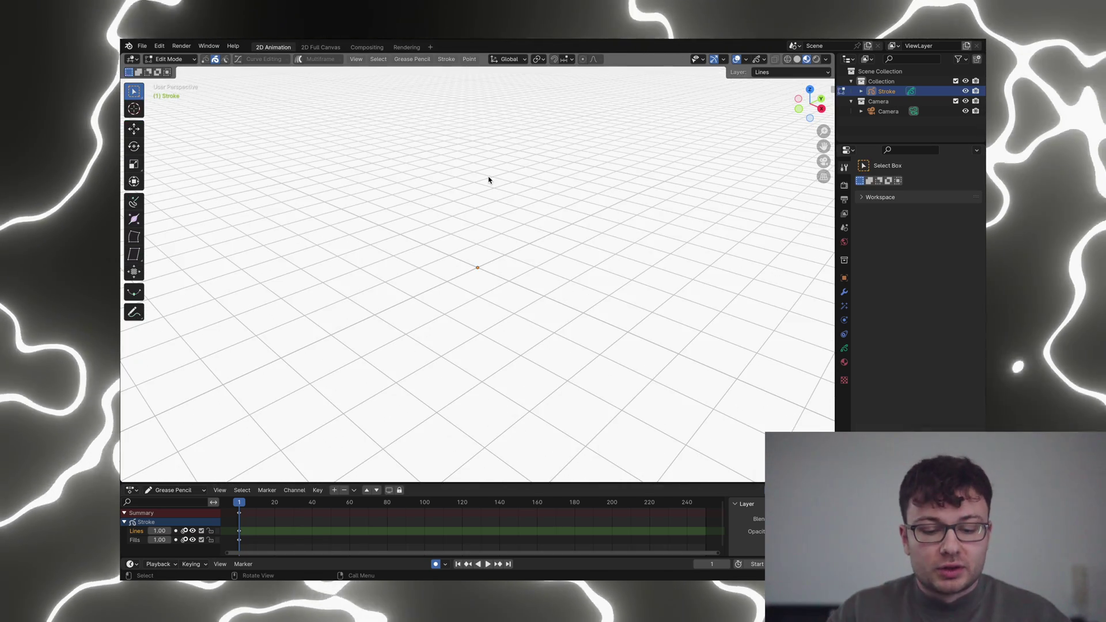
key(Tab)
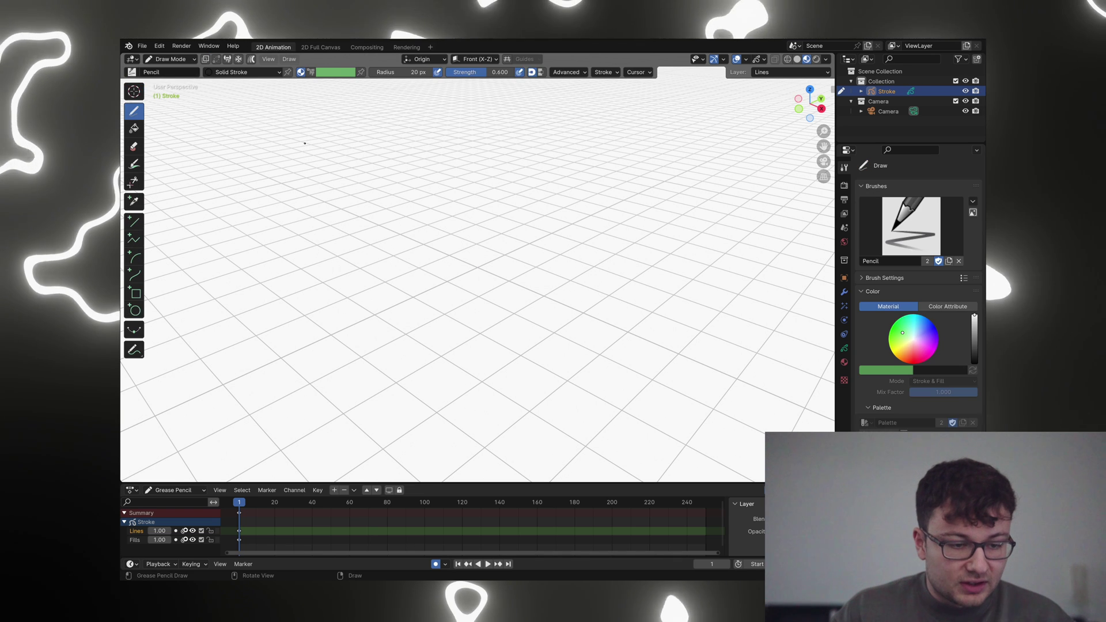
click(180, 60)
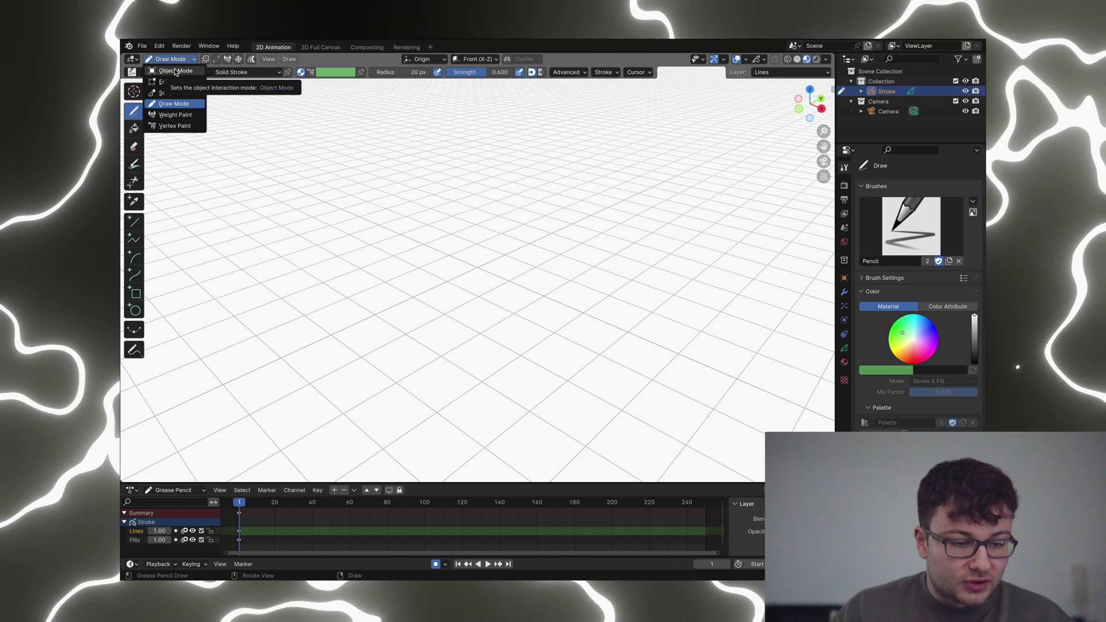
click(176, 71)
Step: Deselect everything and search the Preferences add-ons for 'import images'
click(479, 238)
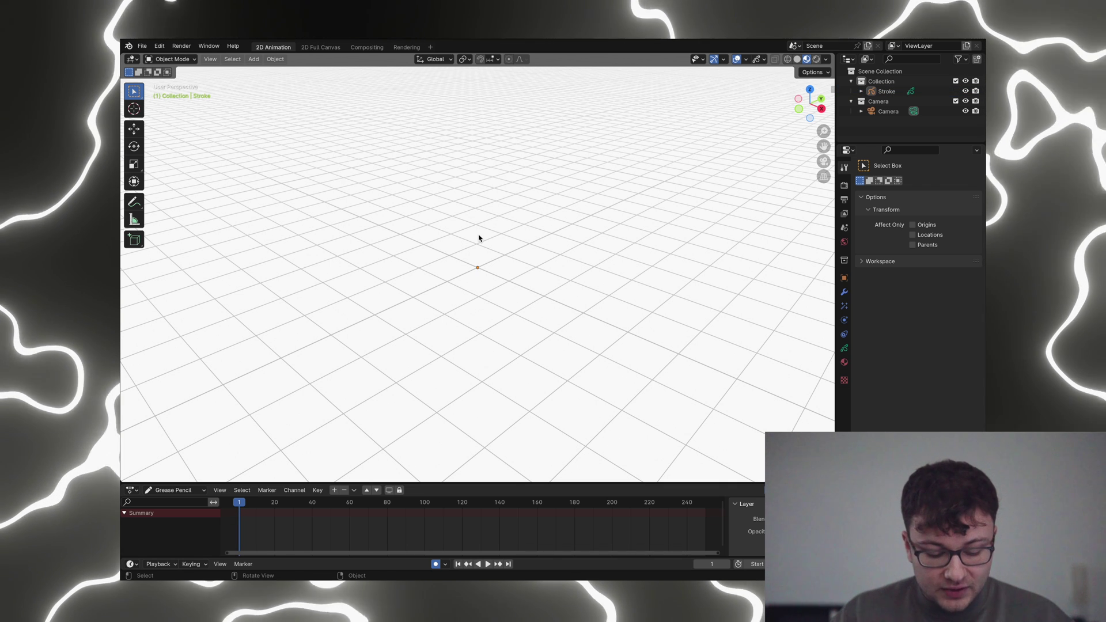
key(super+comma)
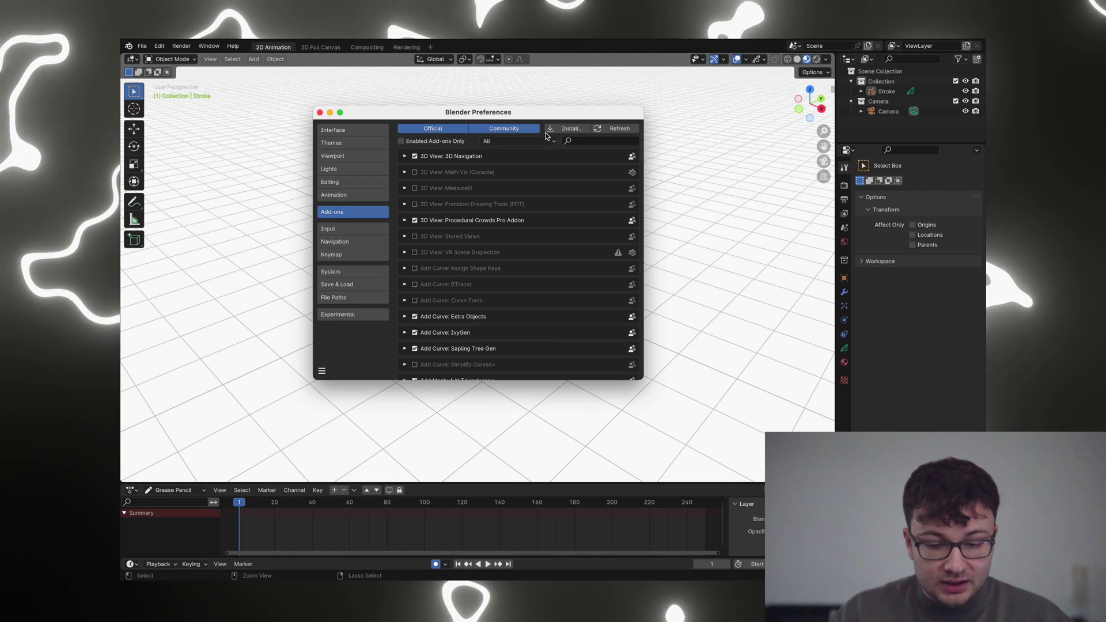
text(im)
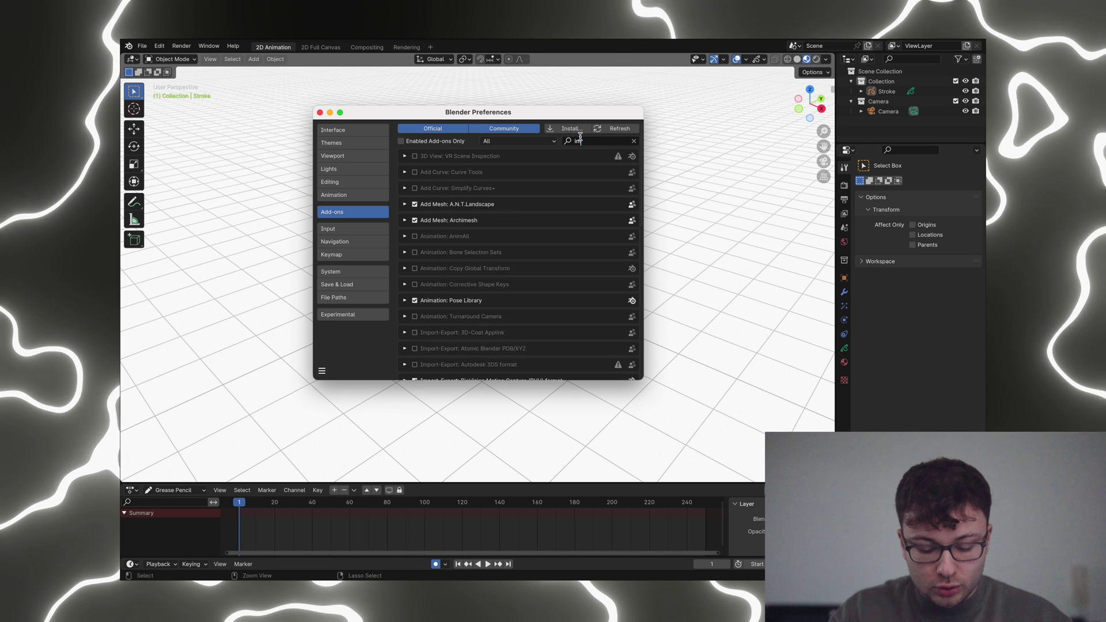
text(port images)
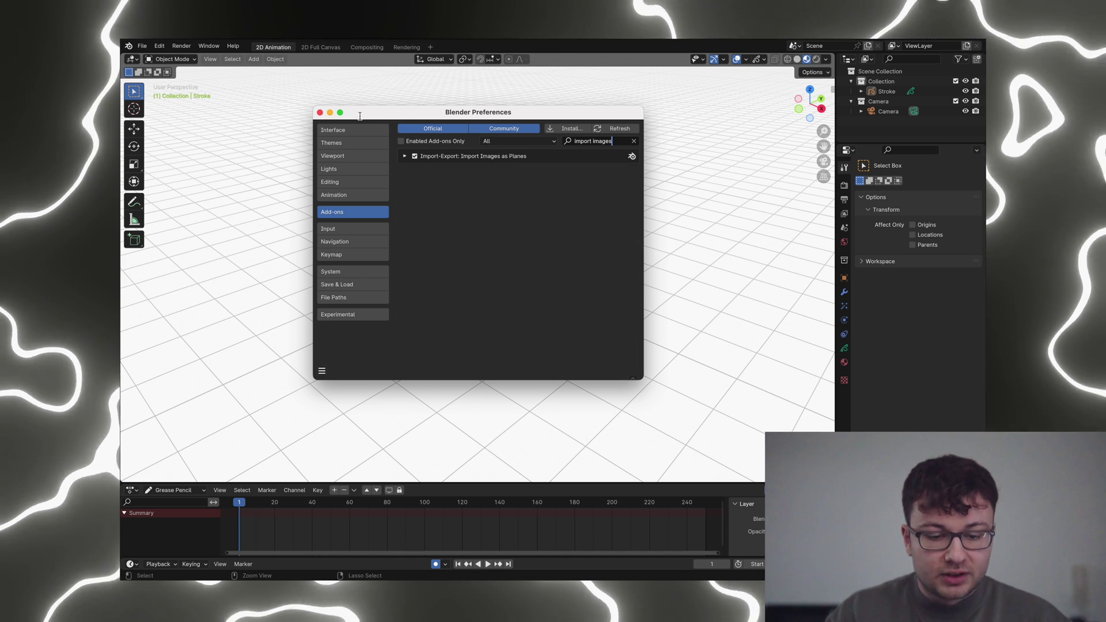
Step: Close Preferences and add Images as Planes, choosing sample video scribble tutorial.mov
click(320, 113)
key(shift+a)
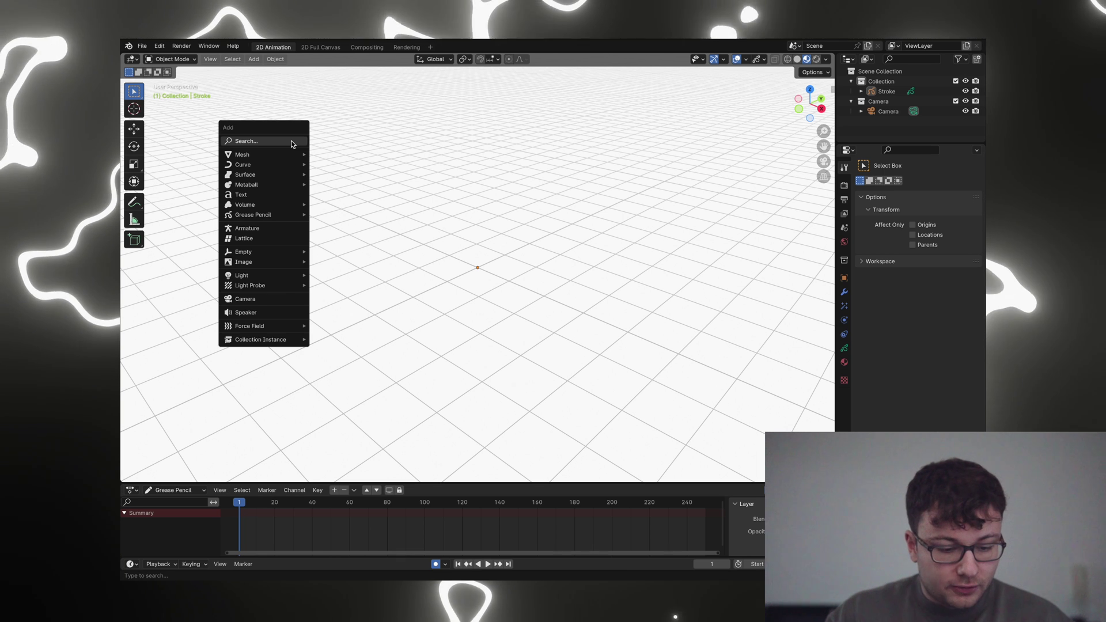
mouse_move(270, 263)
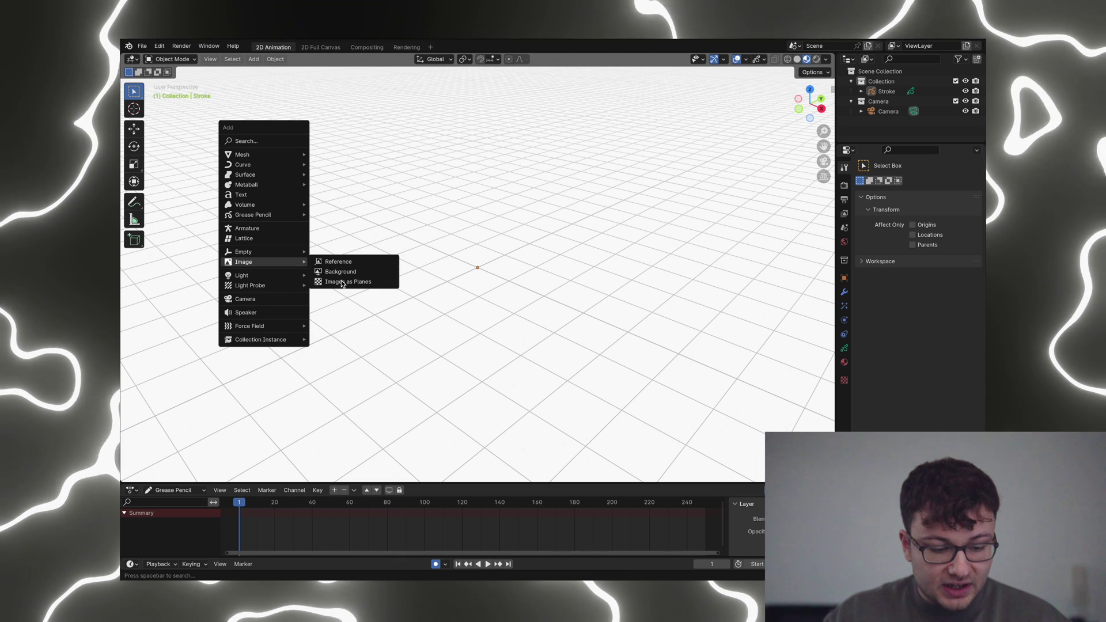
click(345, 282)
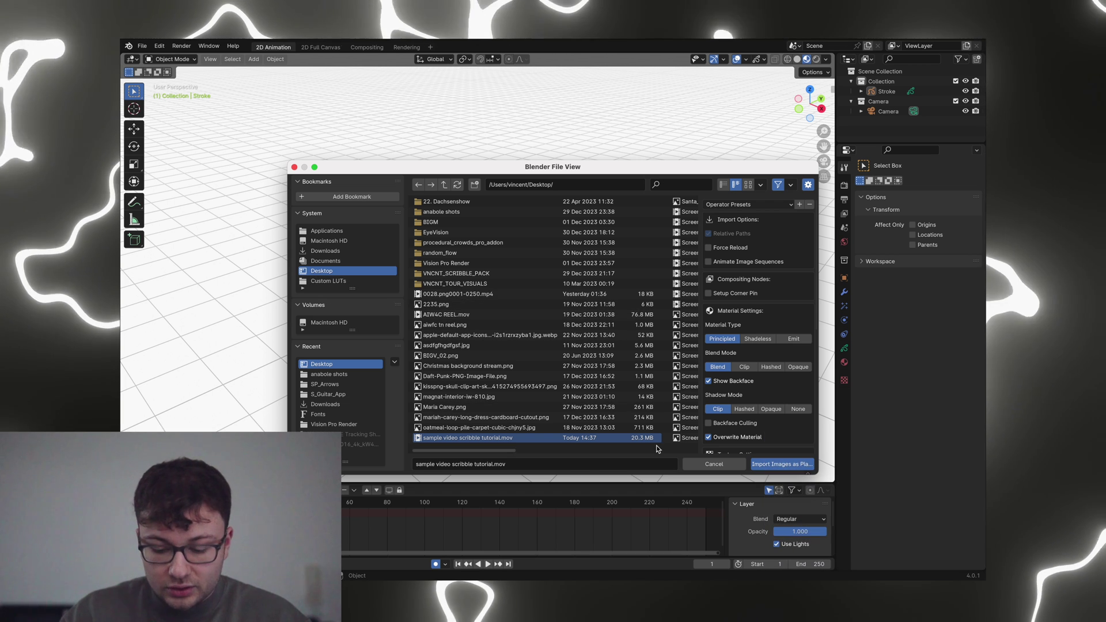
Step: Import the video as a plane and view it through the camera
click(784, 463)
click(825, 161)
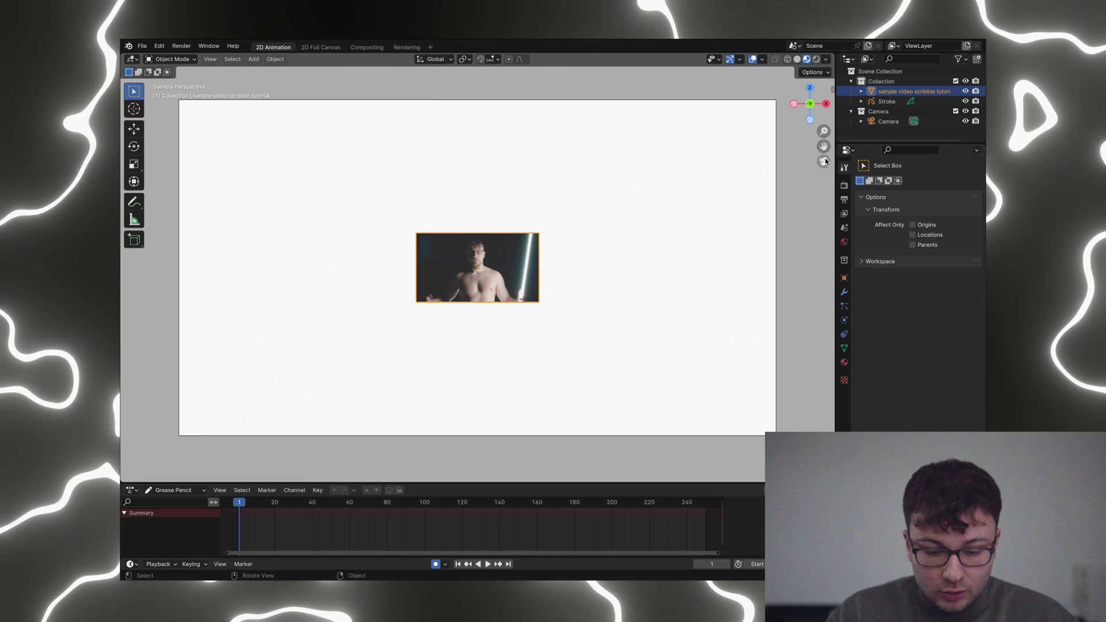
scroll(492, 241, up, 9)
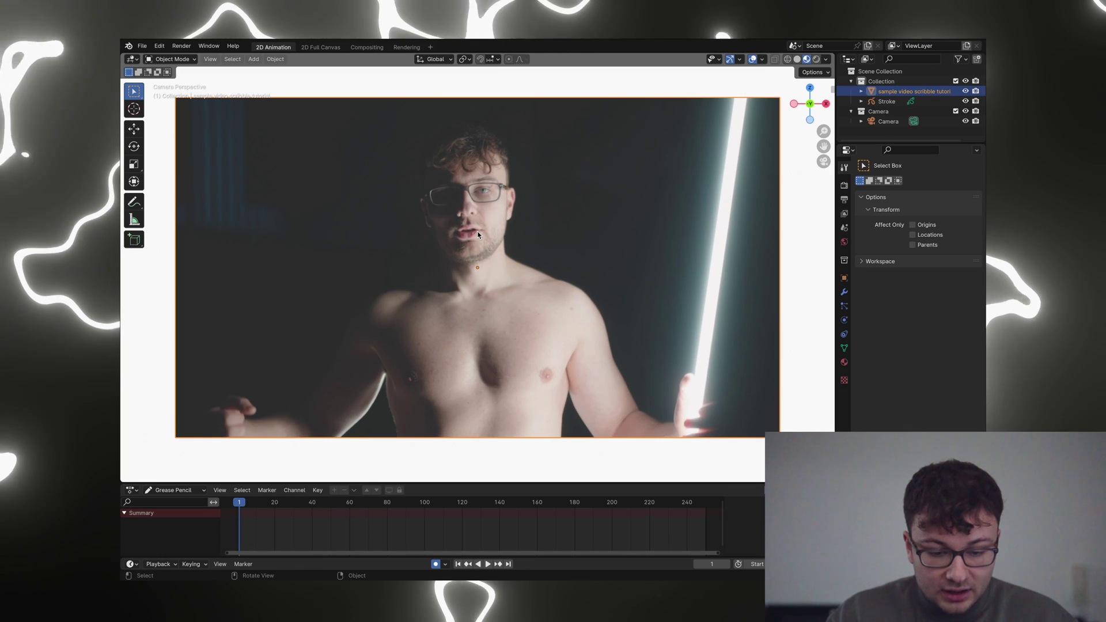
scroll(530, 221, down, 10)
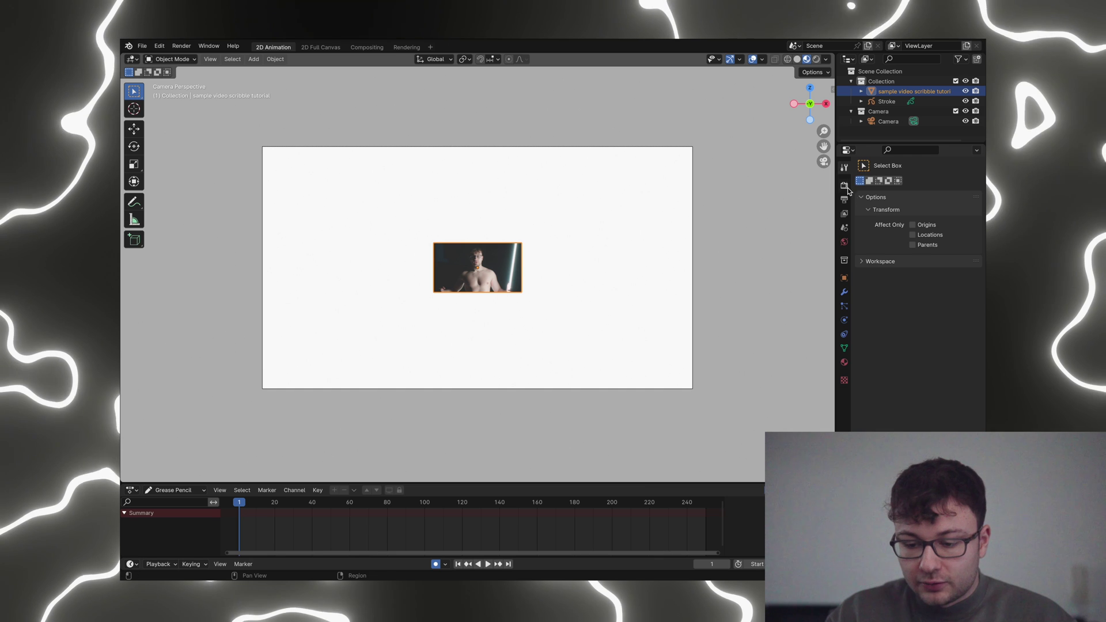
Step: Set output Resolution X to 3840 and scale the video plane to fill the frame
click(845, 185)
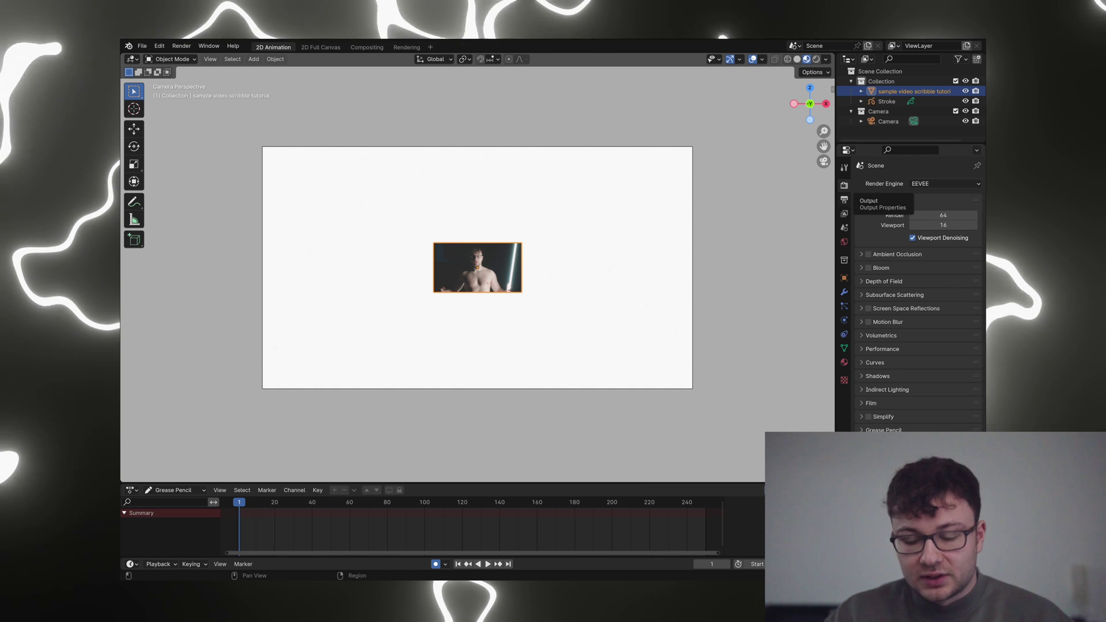
click(845, 200)
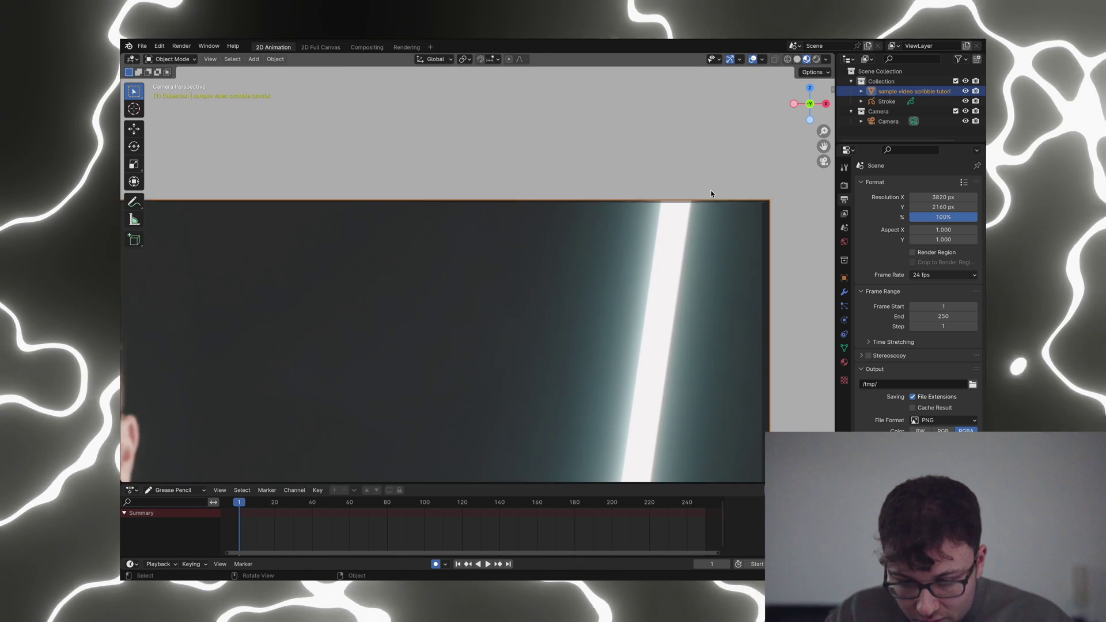
scroll(711, 193, up, 3)
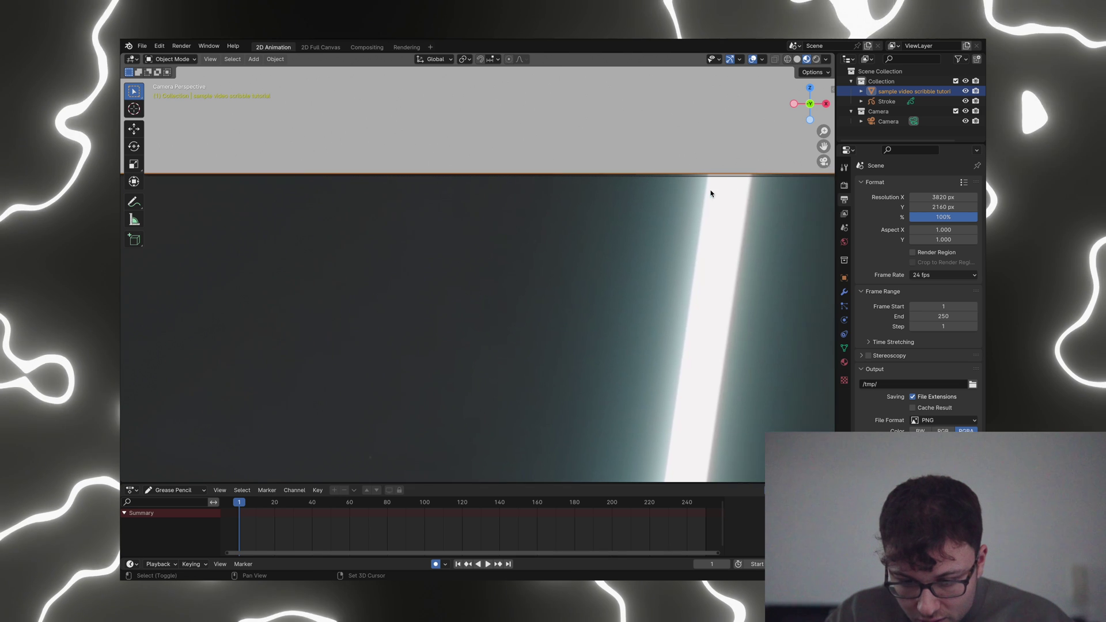
shift+scroll(712, 193, right, 5)
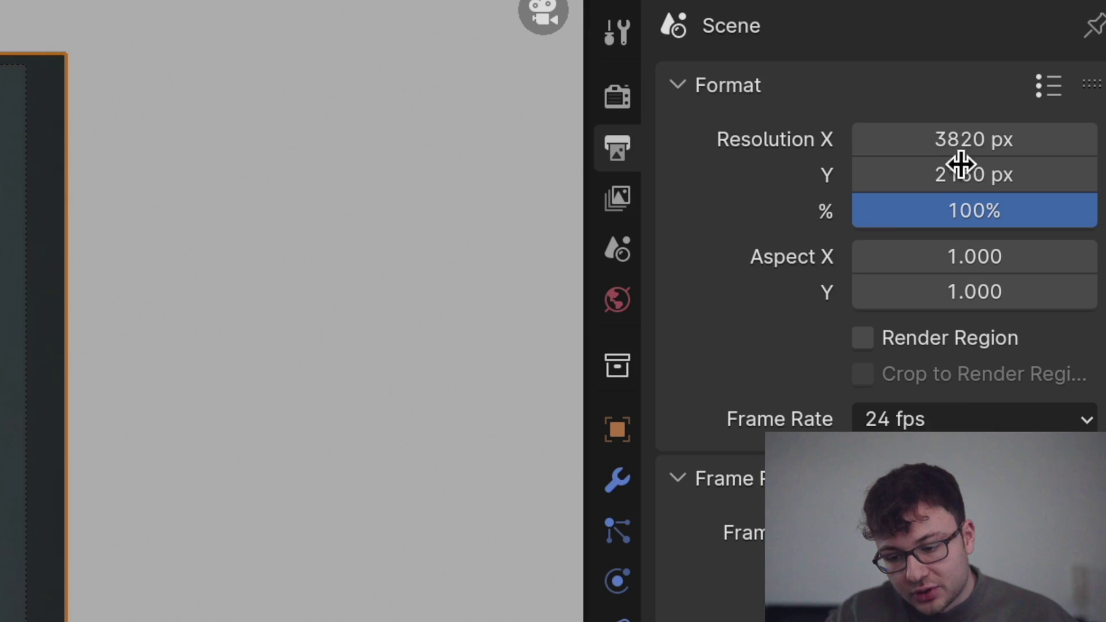
click(939, 200)
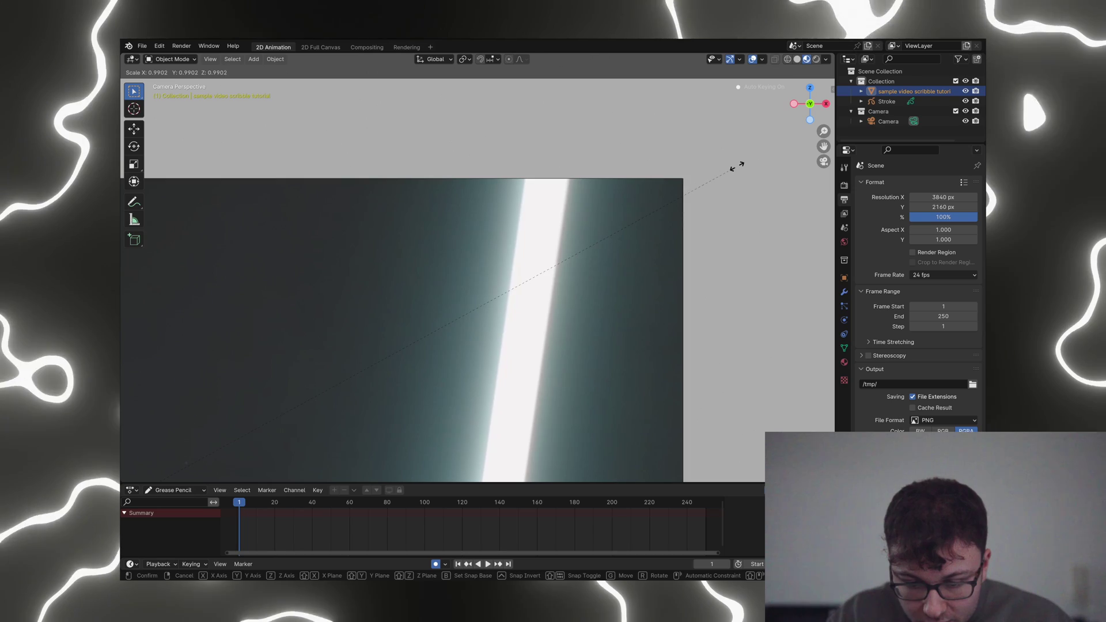
scroll(699, 129, up, 4)
scroll(699, 132, down, 4)
key(s)
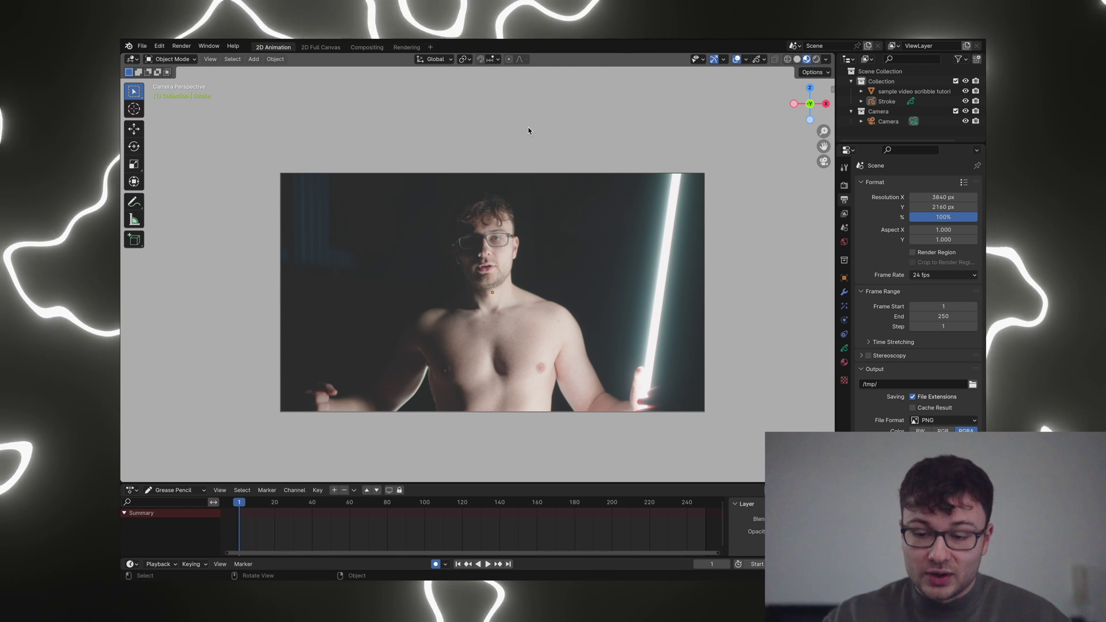
Step: Select the Stroke grease pencil object and delete it
click(883, 102)
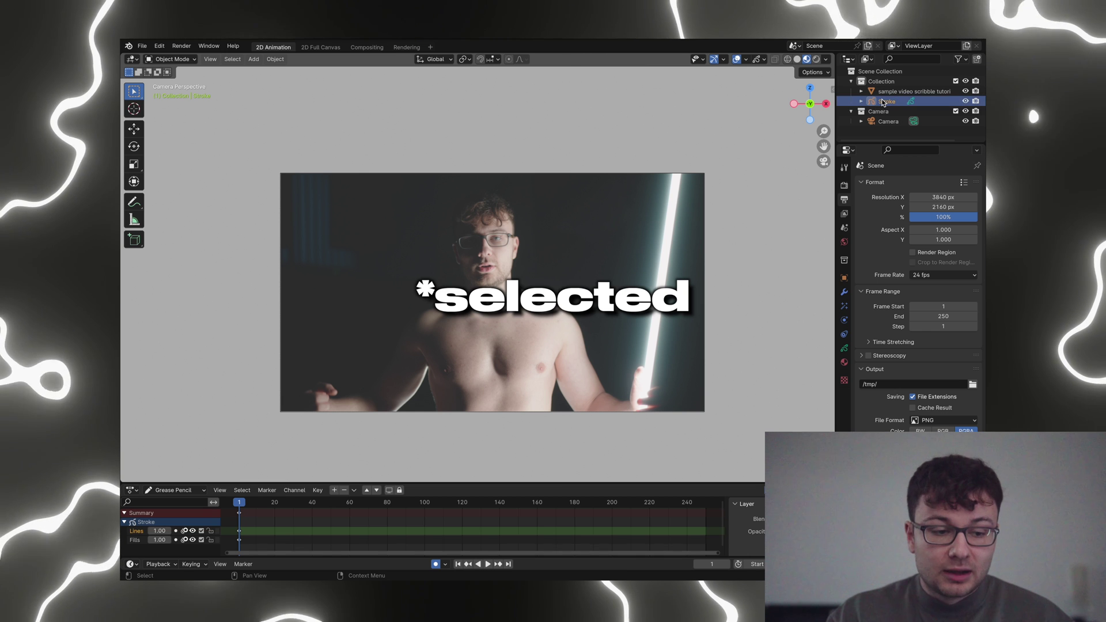
click(176, 61)
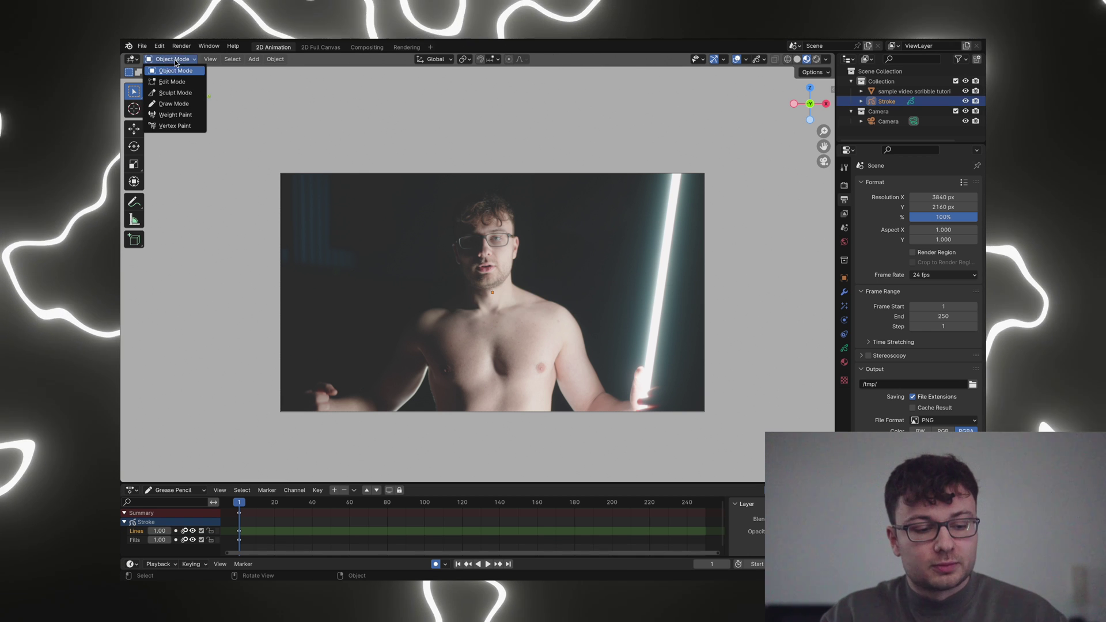
click(179, 106)
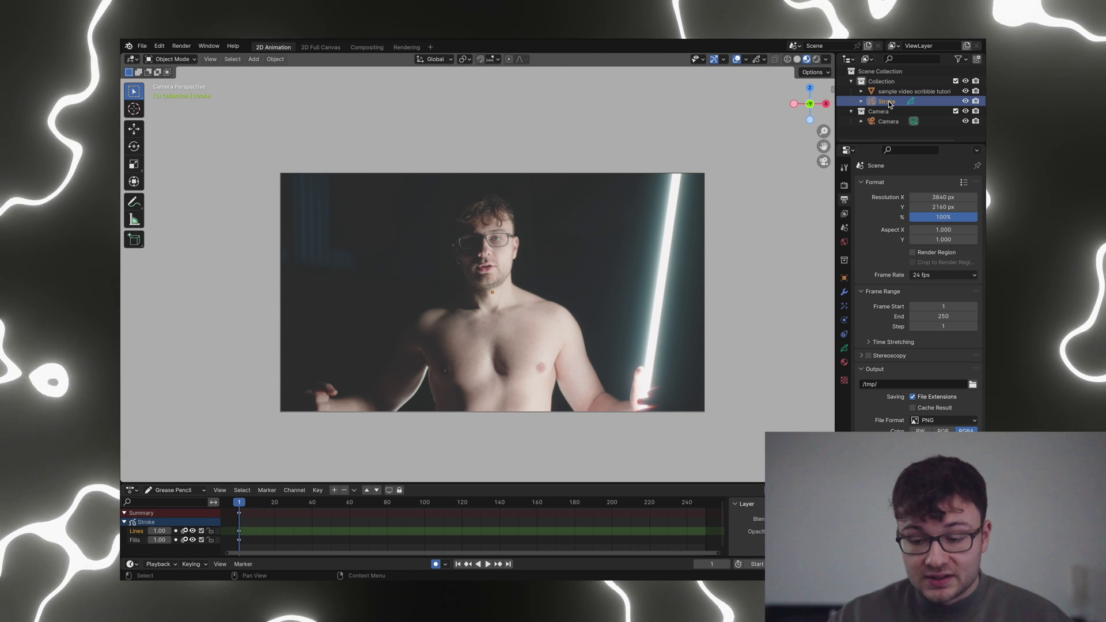
key(x)
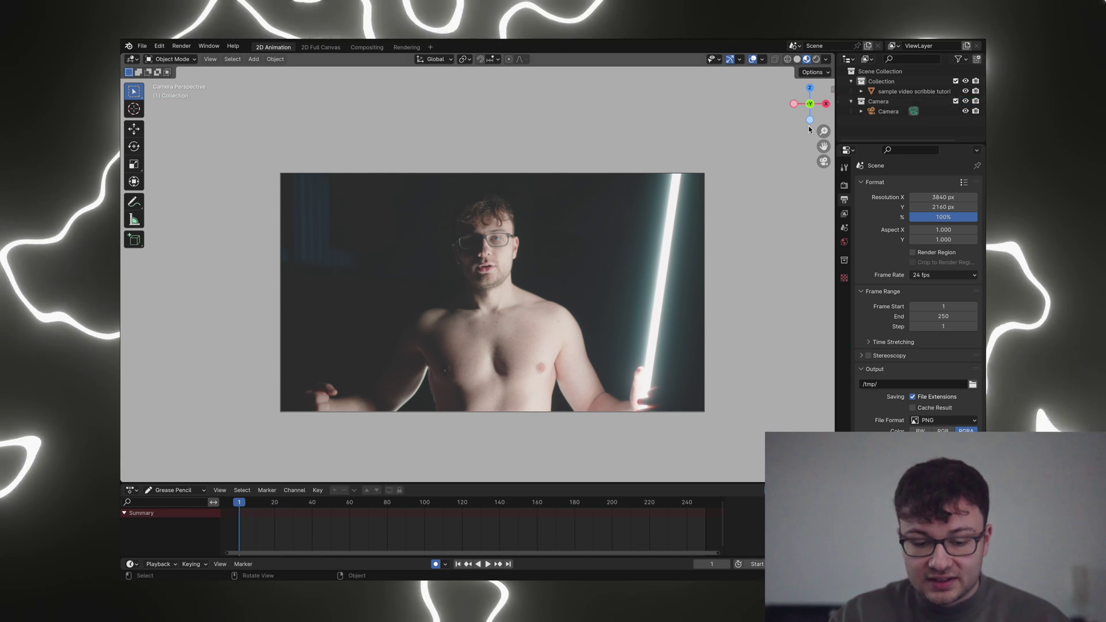
key(ctrl+z)
key(Delete)
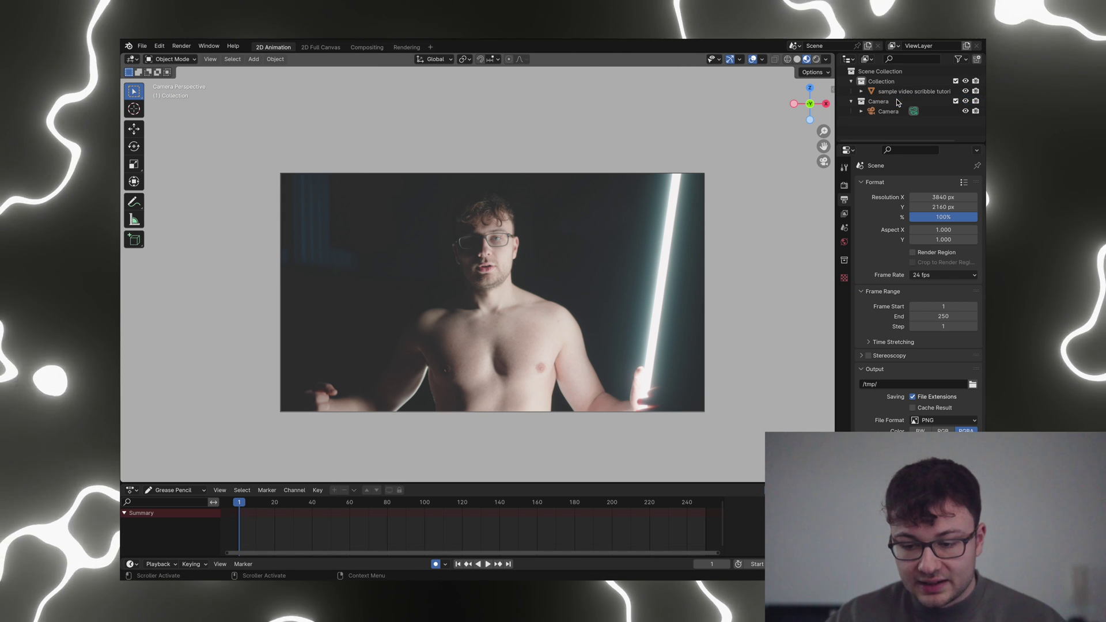
Step: Add a blank Grease Pencil object and enlarge the timeline below the viewport
key(shift+a)
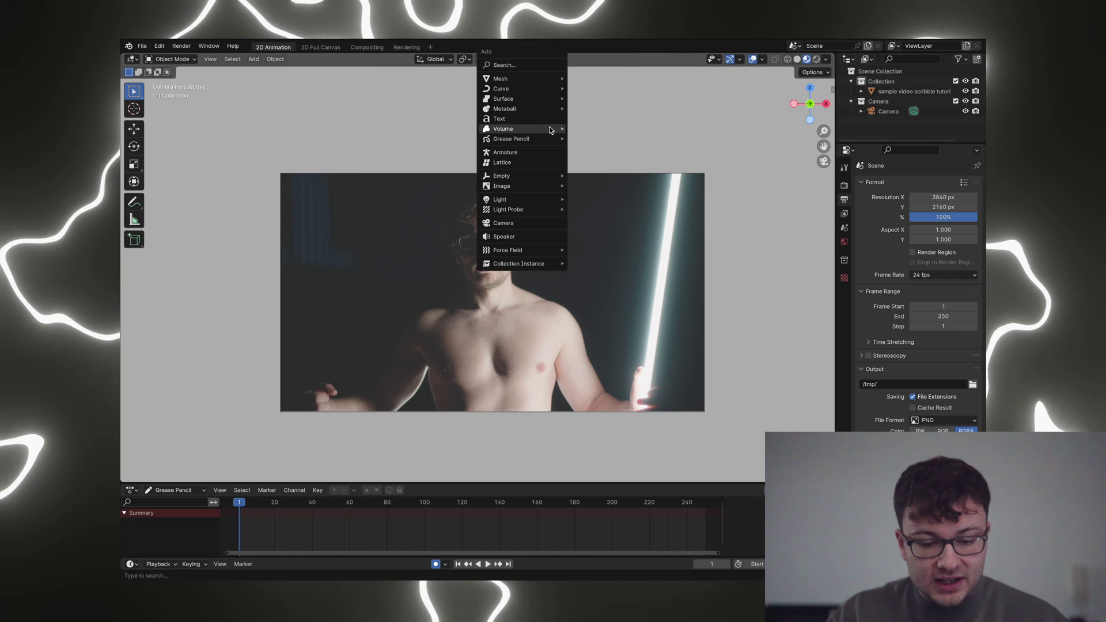
mouse_move(542, 139)
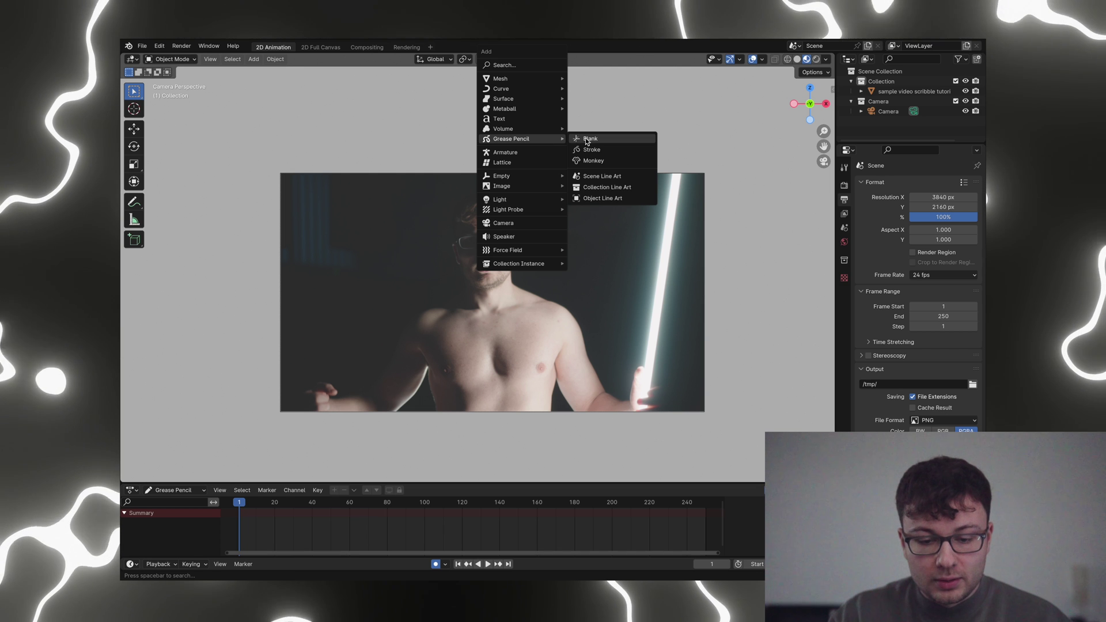
click(585, 138)
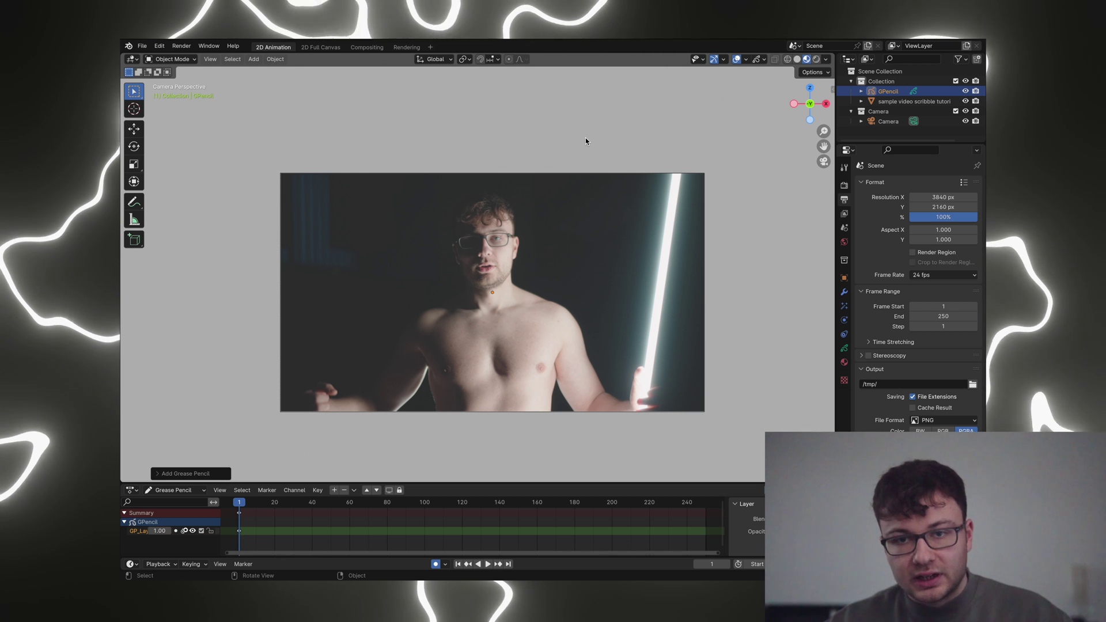
click(521, 171)
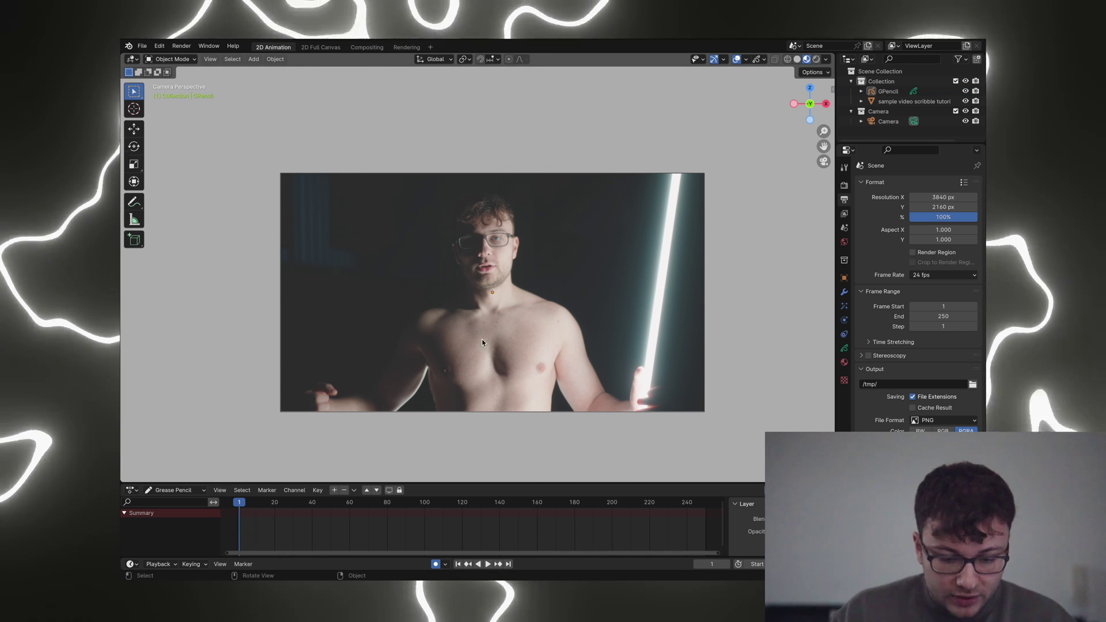
scroll(500, 240, up, 2)
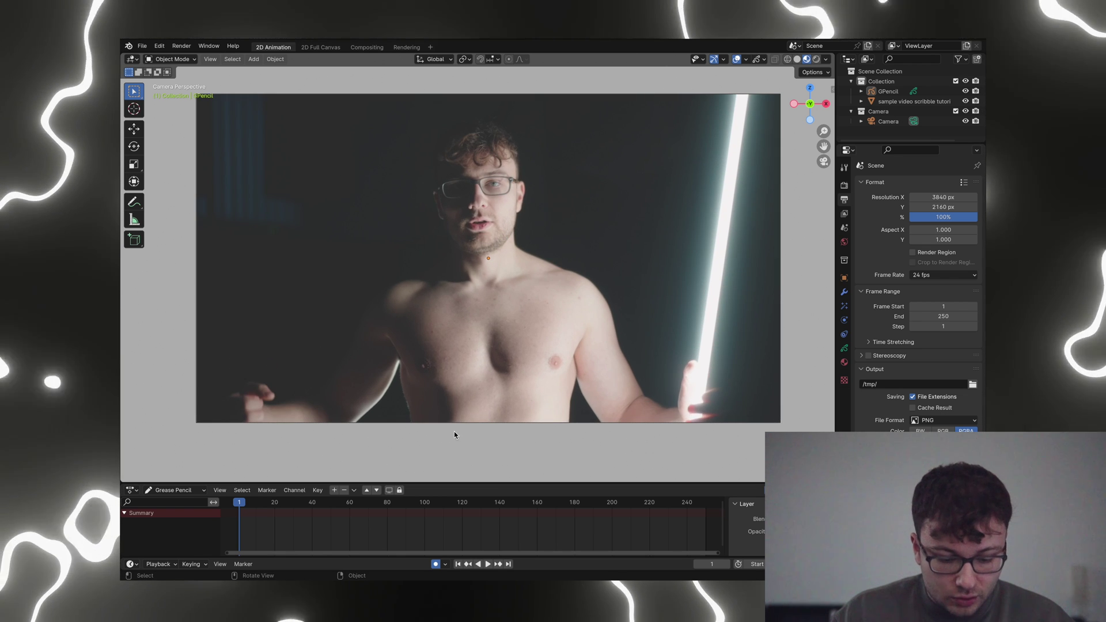
drag(454, 483, 454, 448)
scroll(398, 500, down, 4)
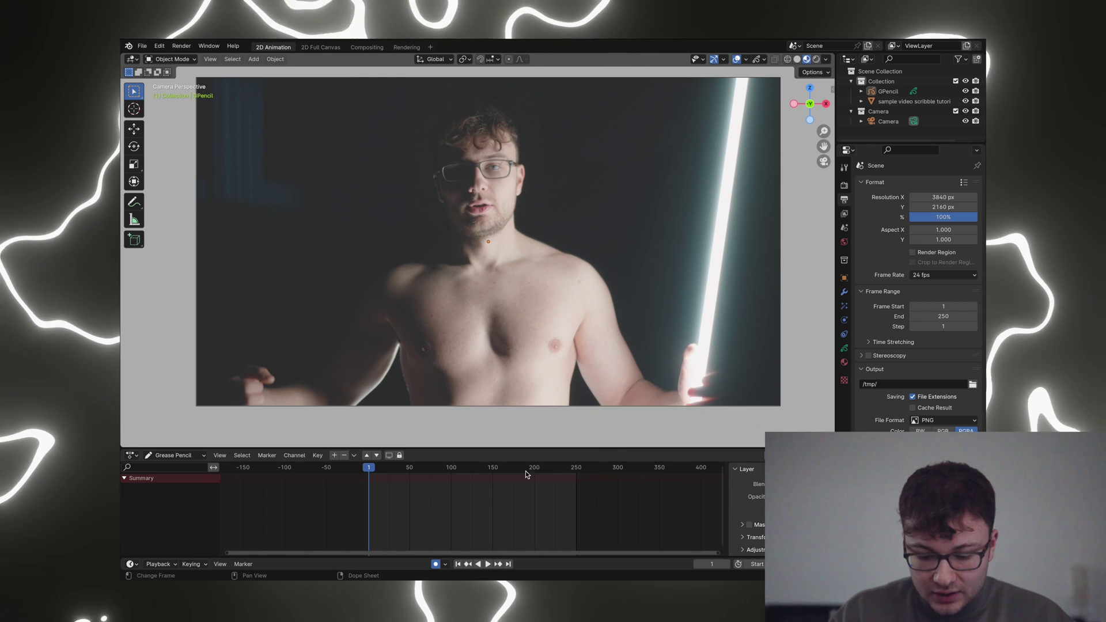
Step: Jump to frame 153 and add a Motion Tracking workspace
click(494, 467)
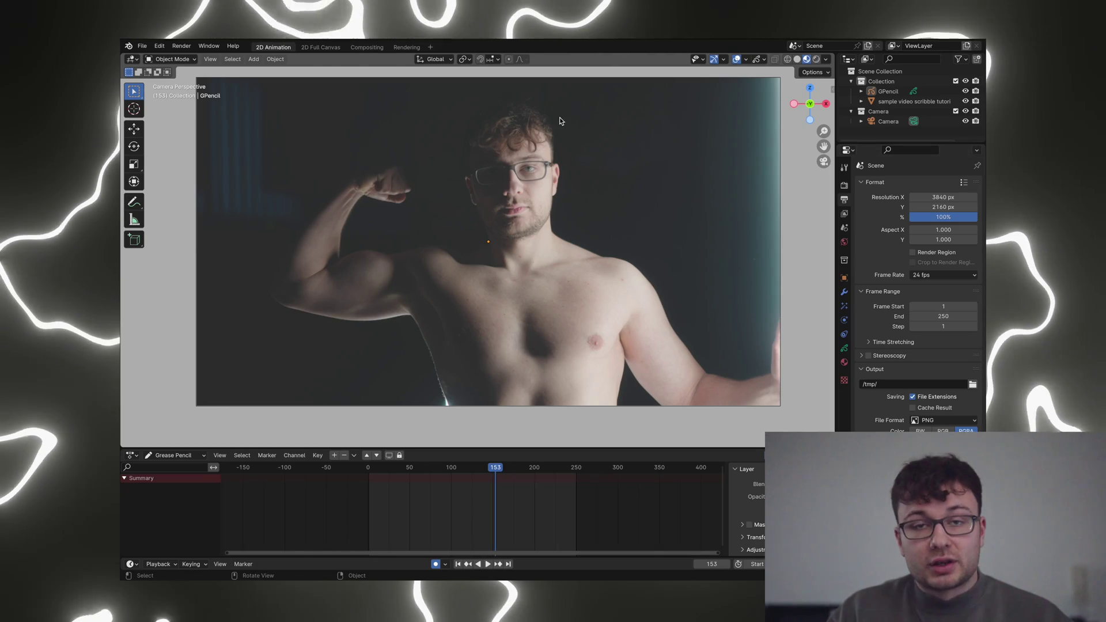
click(429, 46)
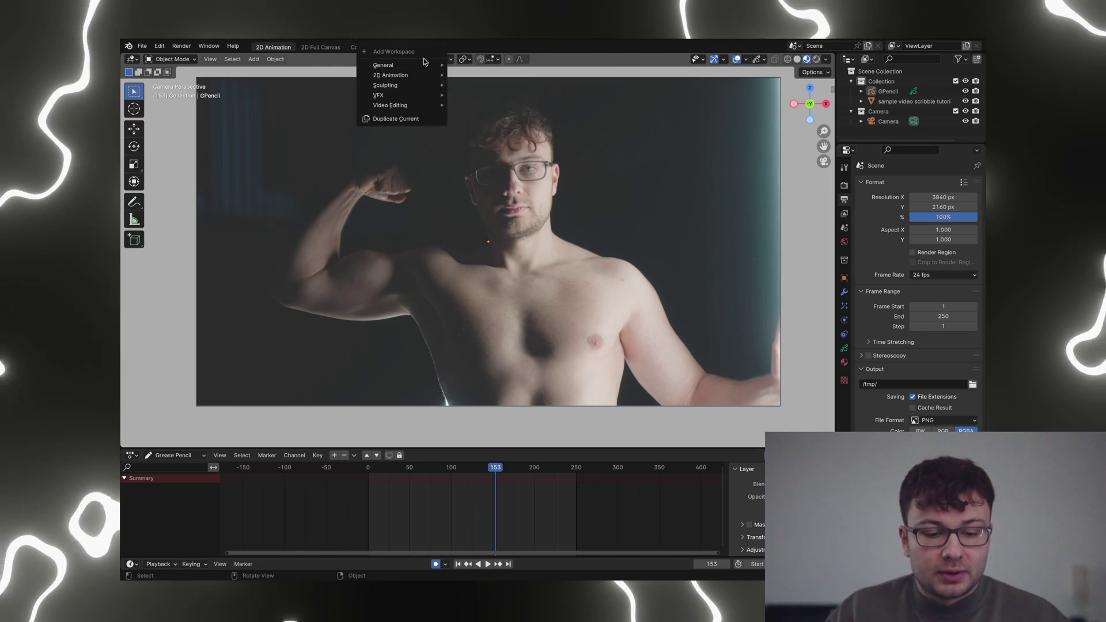
mouse_move(406, 98)
click(486, 115)
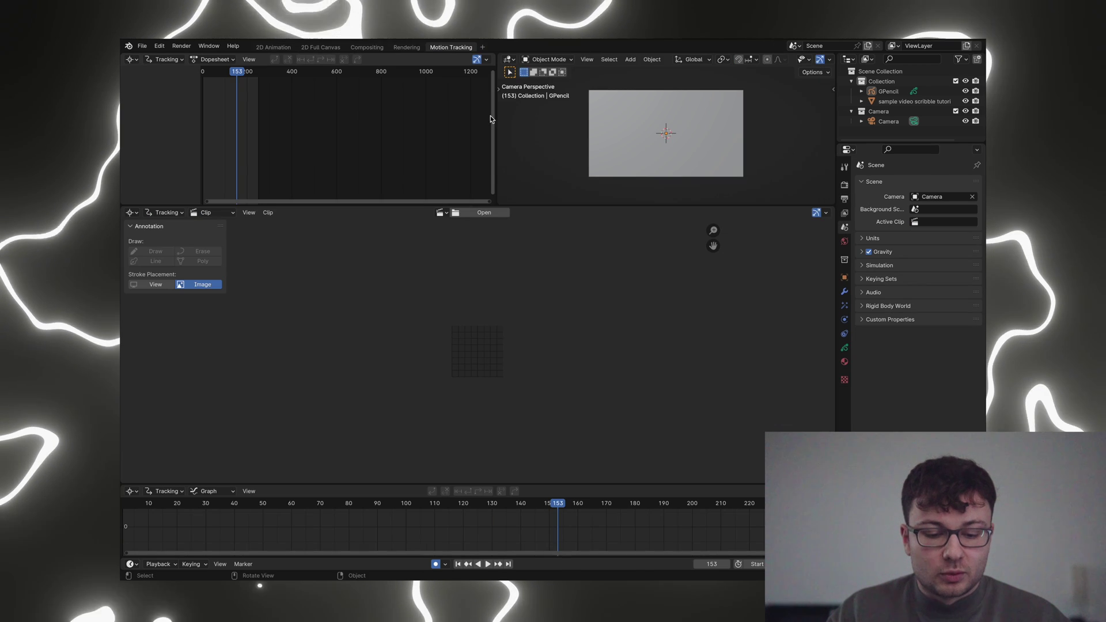
Step: Open the sample video clip, set scene frames to match it, and return to 2D Animation
click(481, 214)
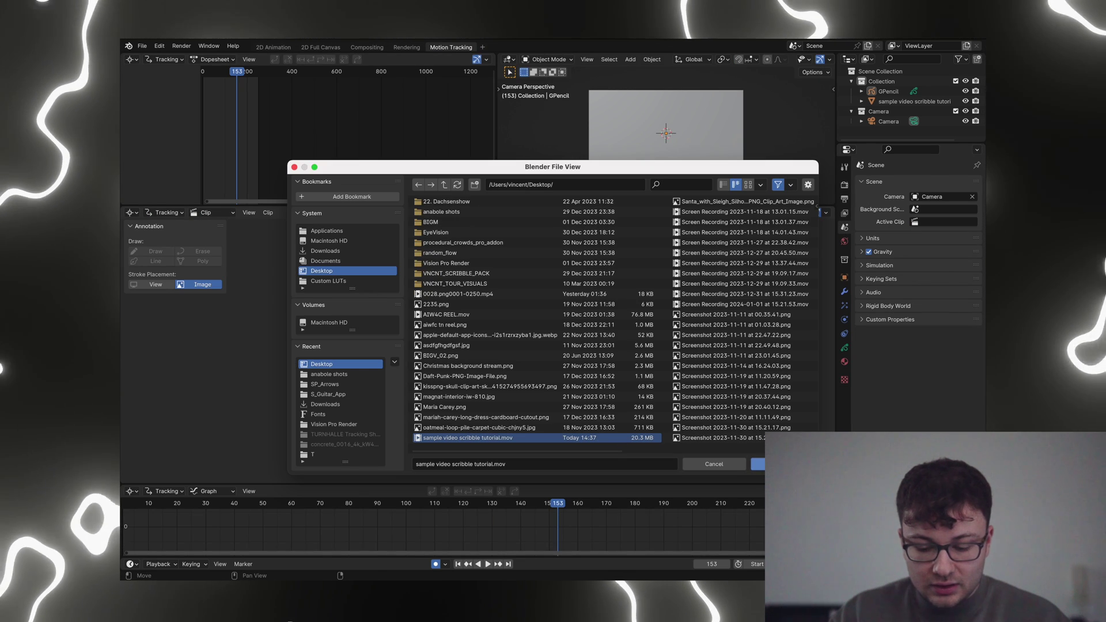
click(783, 465)
click(170, 245)
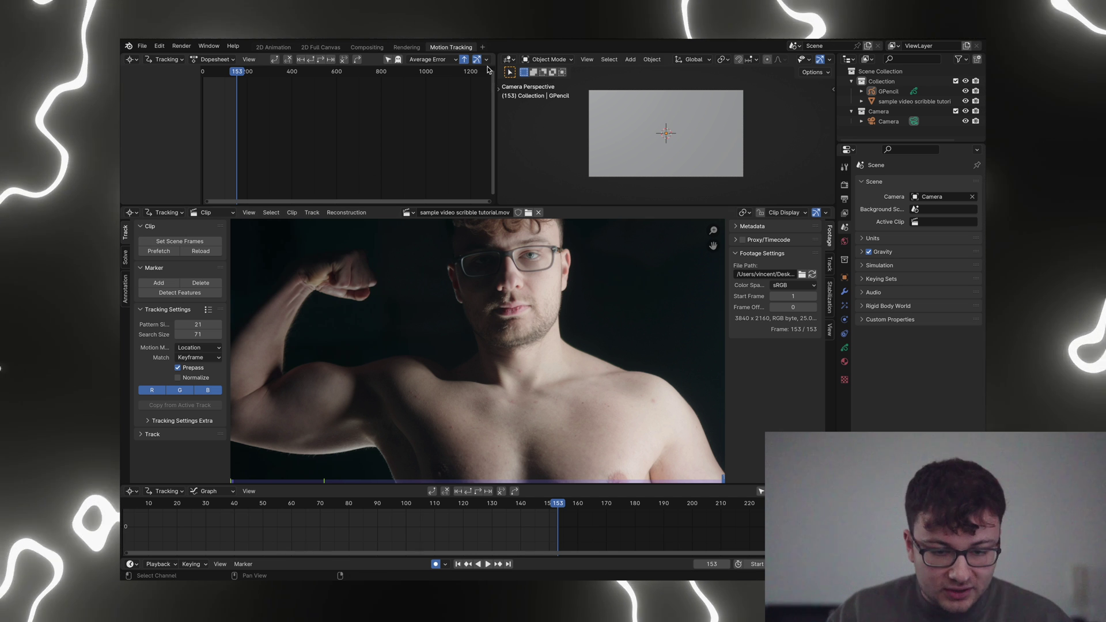
click(275, 47)
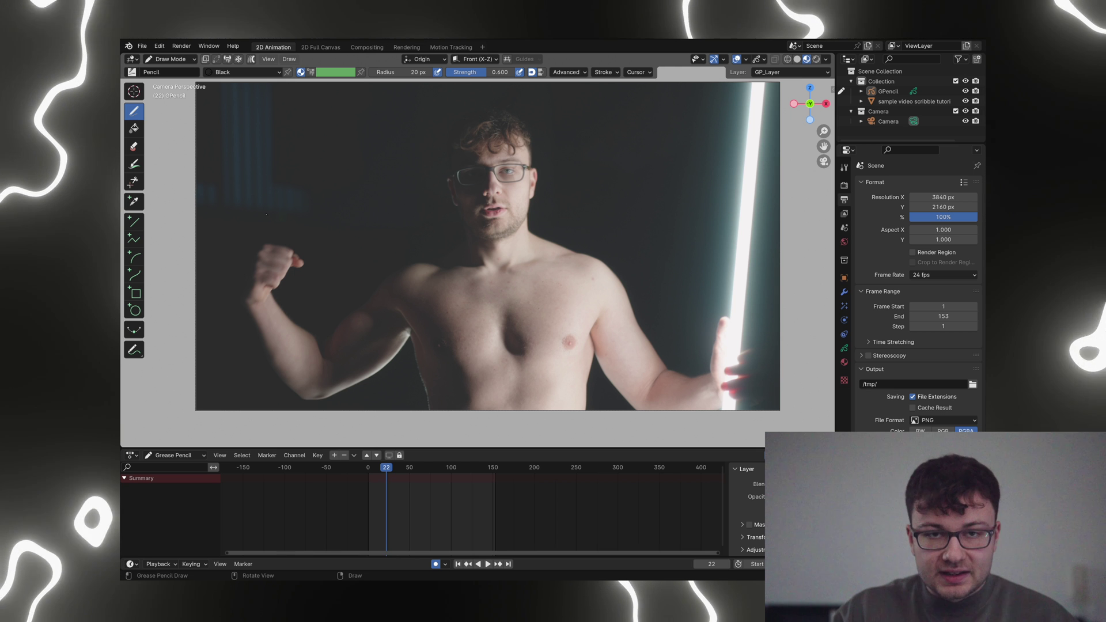
Step: Go back to frame 1 and open the brush picker in the Draw Mode header
key(shift+Left)
scroll(390, 298, up, 1)
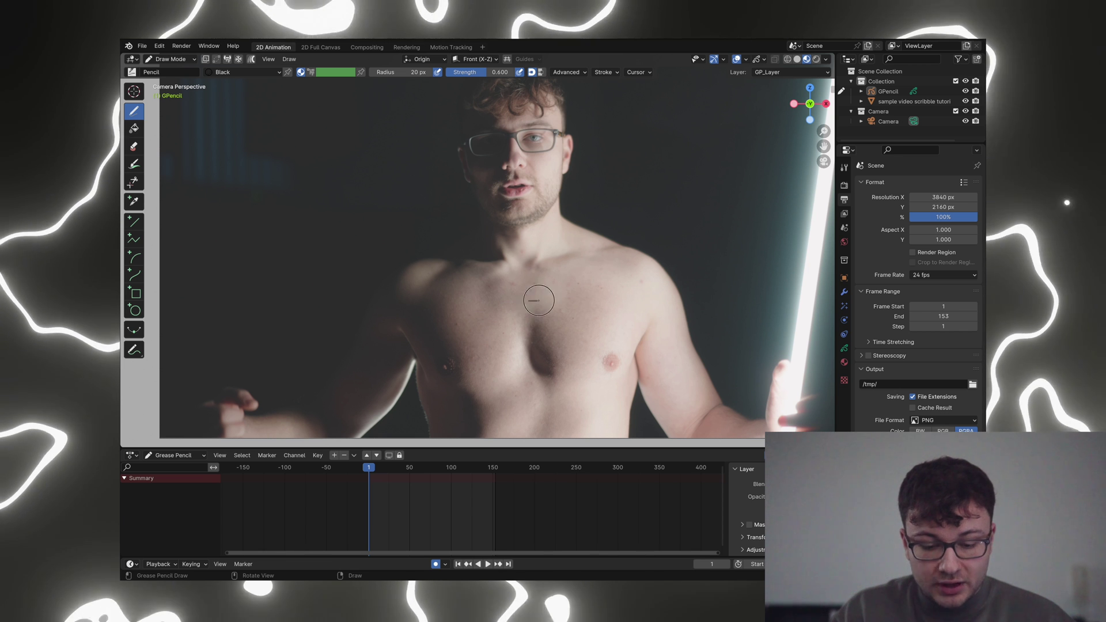
key(Right)
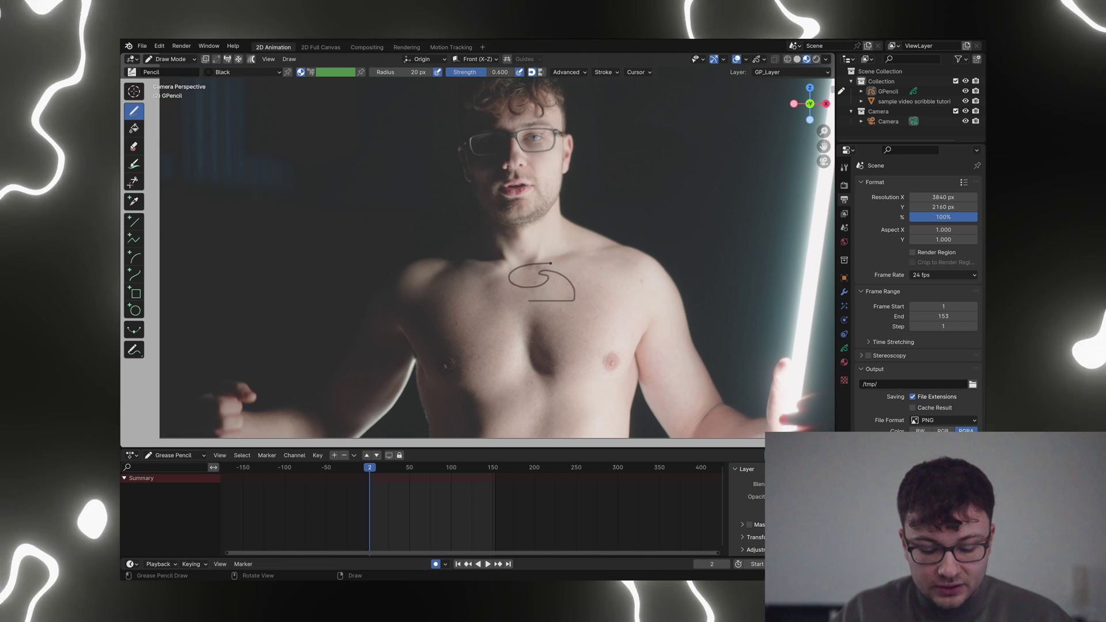
key(Left)
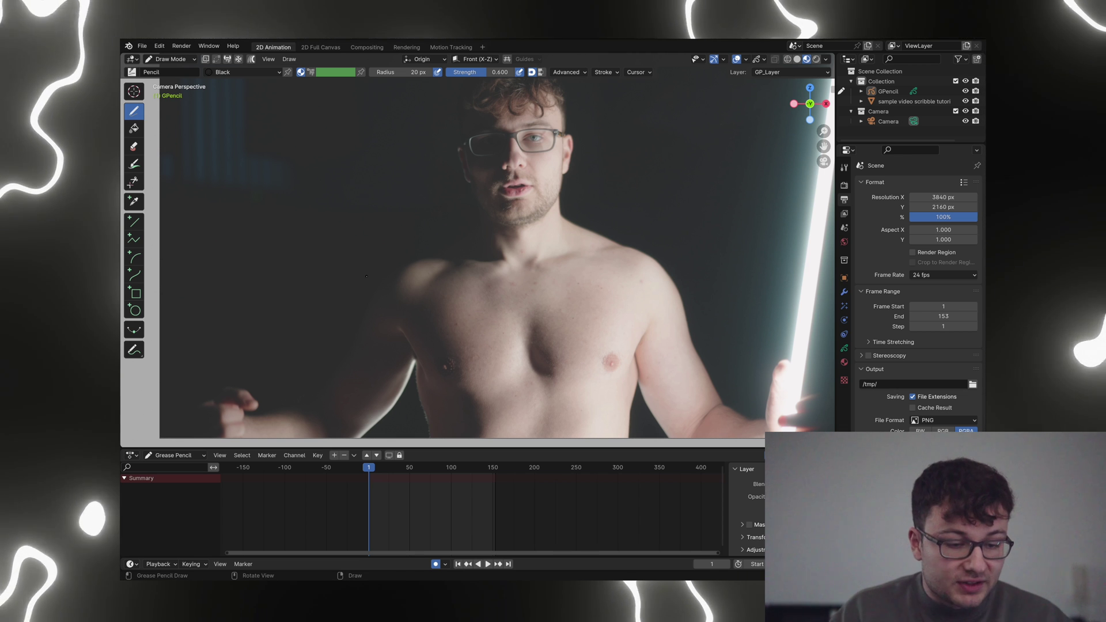
click(149, 72)
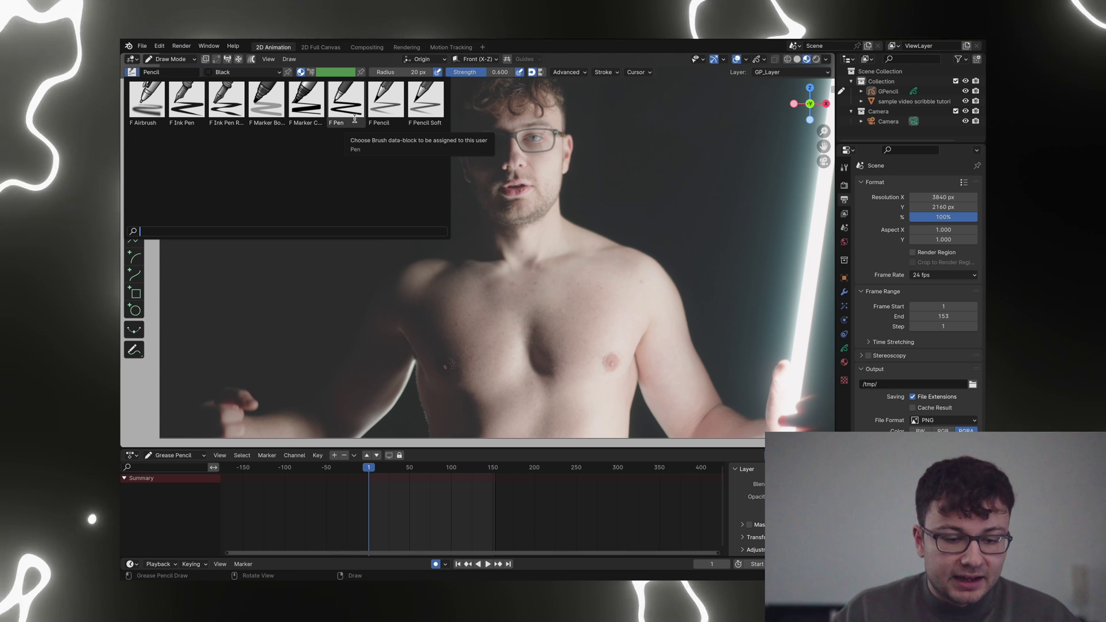
Step: Choose the Pen brush and undo a test stroke drawn with it
click(354, 119)
drag(492, 304, 617, 291)
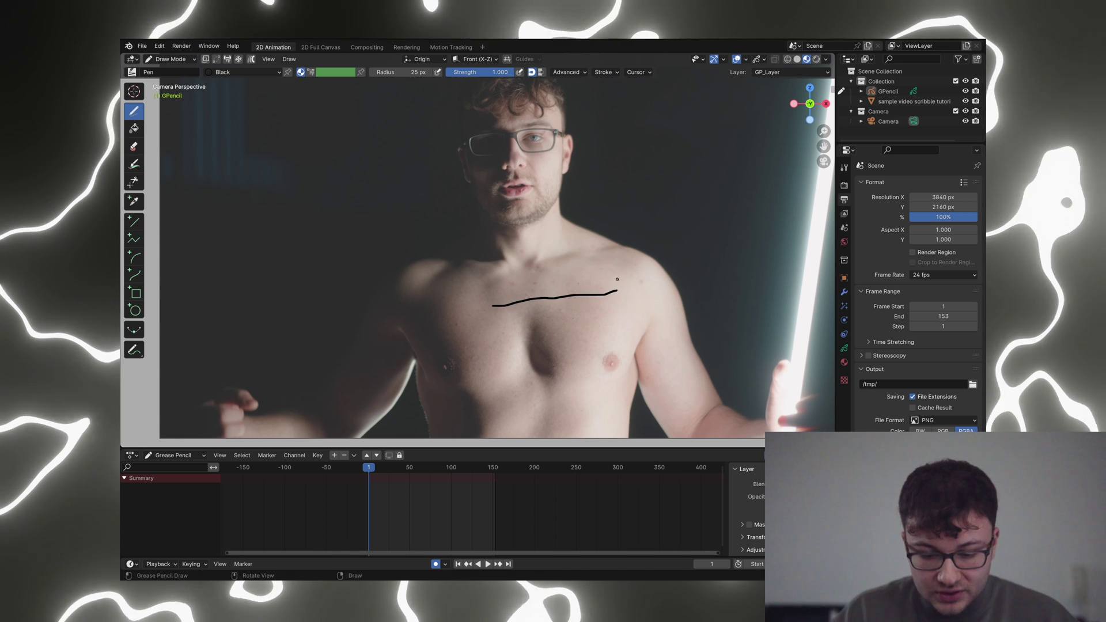
key(ctrl+z)
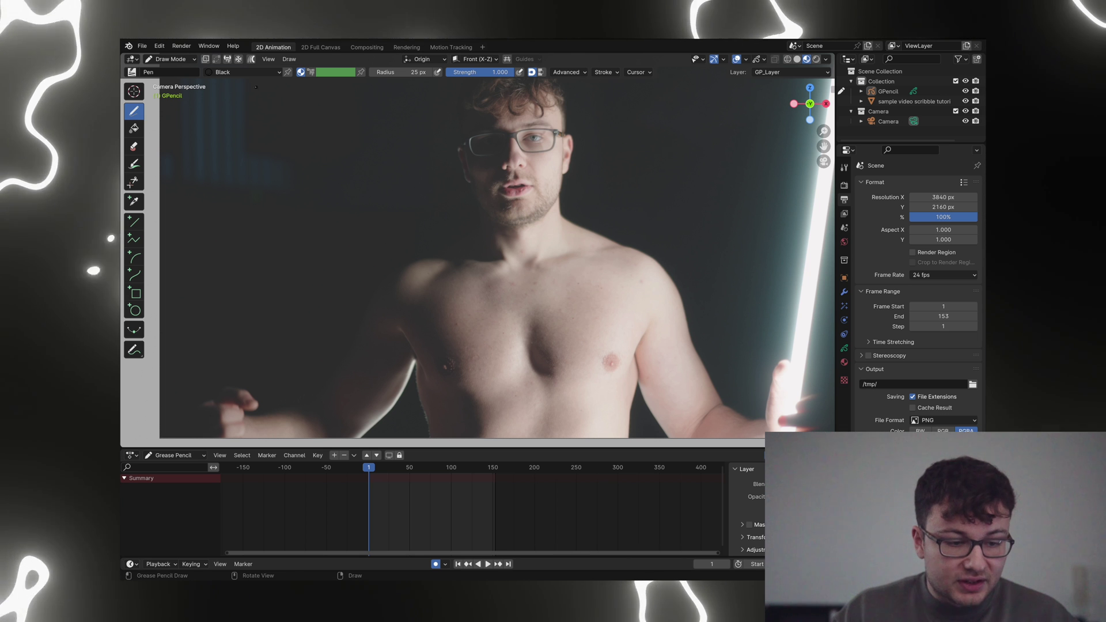
Step: Change the Black material's stroke colour to white and rename it White
click(235, 71)
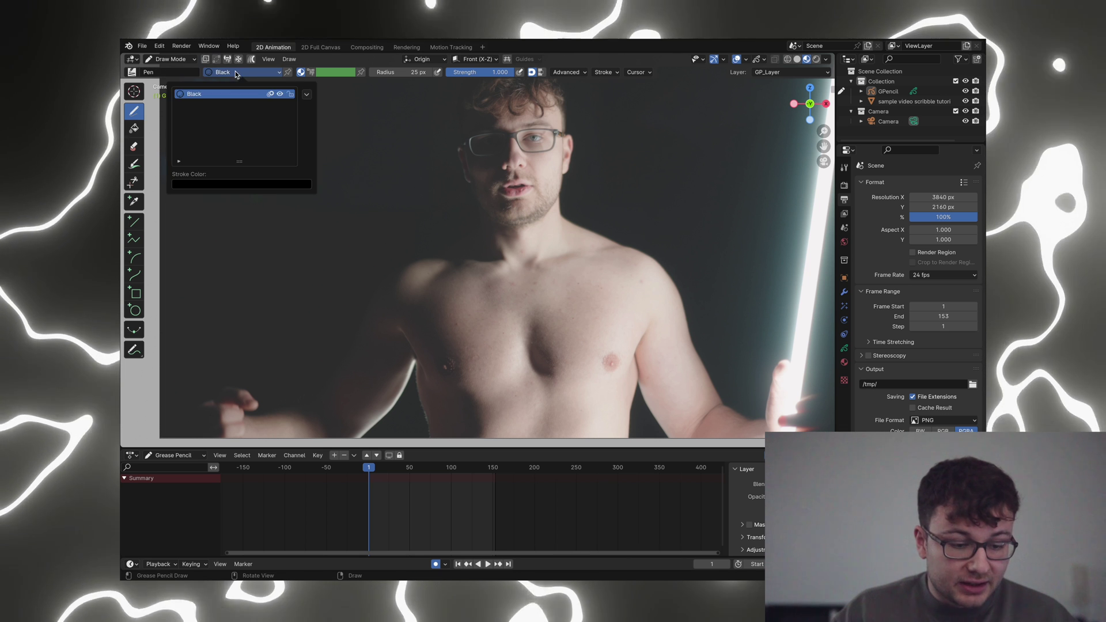
click(198, 185)
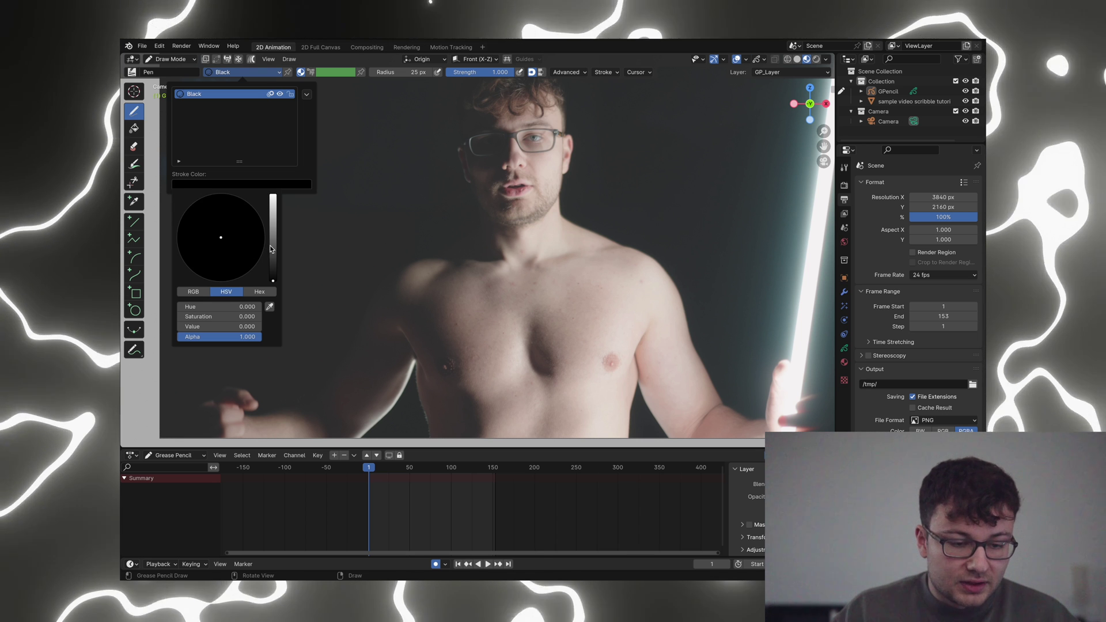
drag(273, 280, 273, 196)
double_click(199, 94)
text(White)
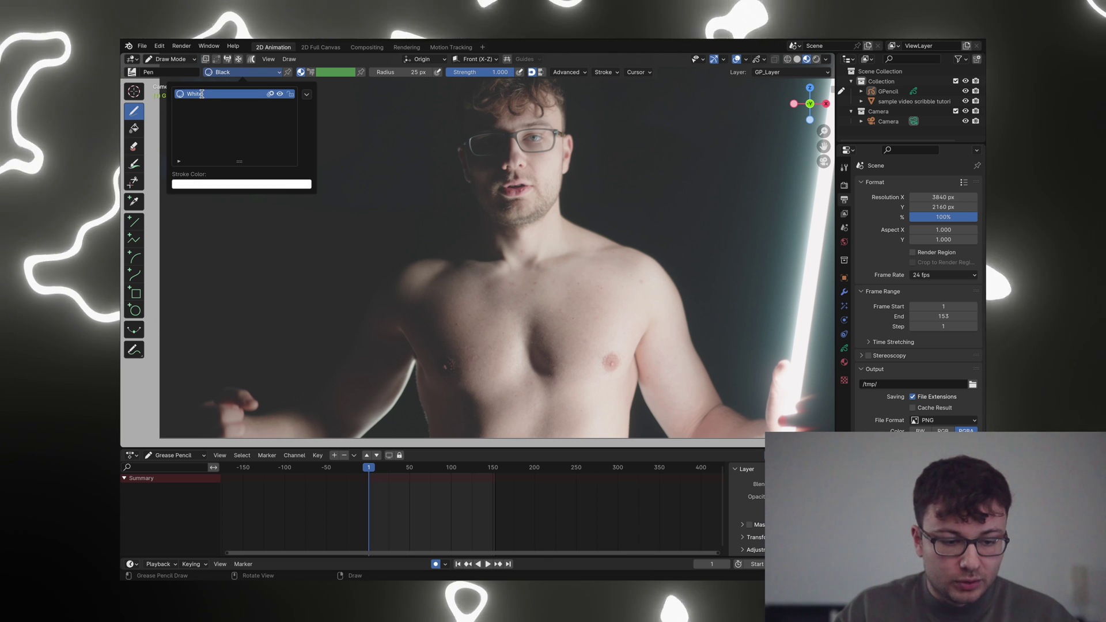
key(Return)
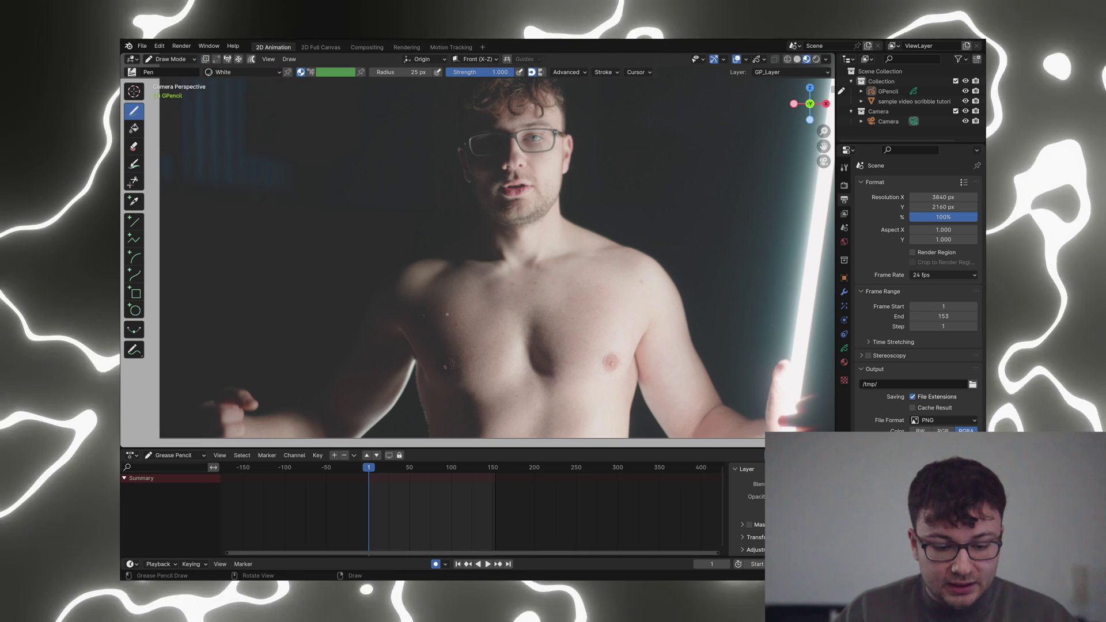
Step: Undo two test strokes and shrink the Pen brush radius to 17 px
drag(387, 273, 321, 371)
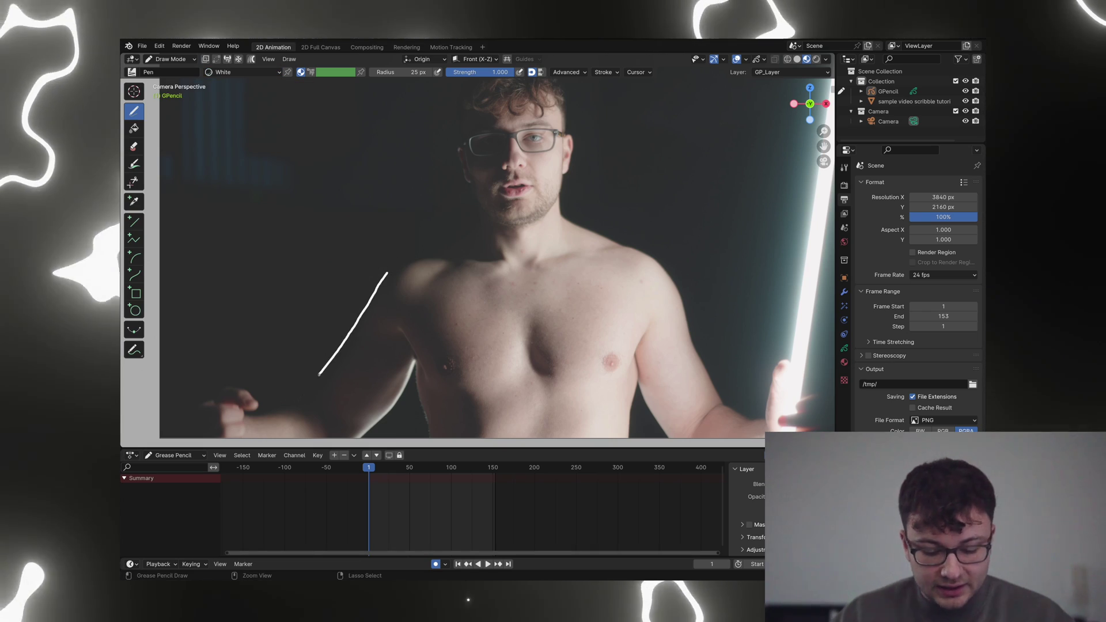
key(ctrl+z)
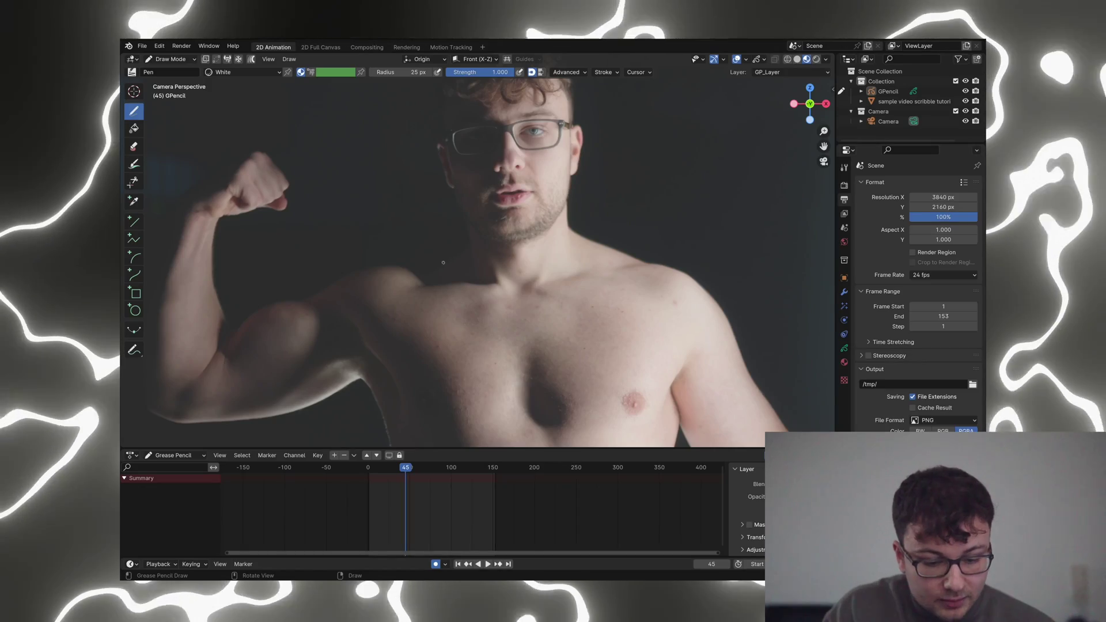
scroll(443, 263, up, 3)
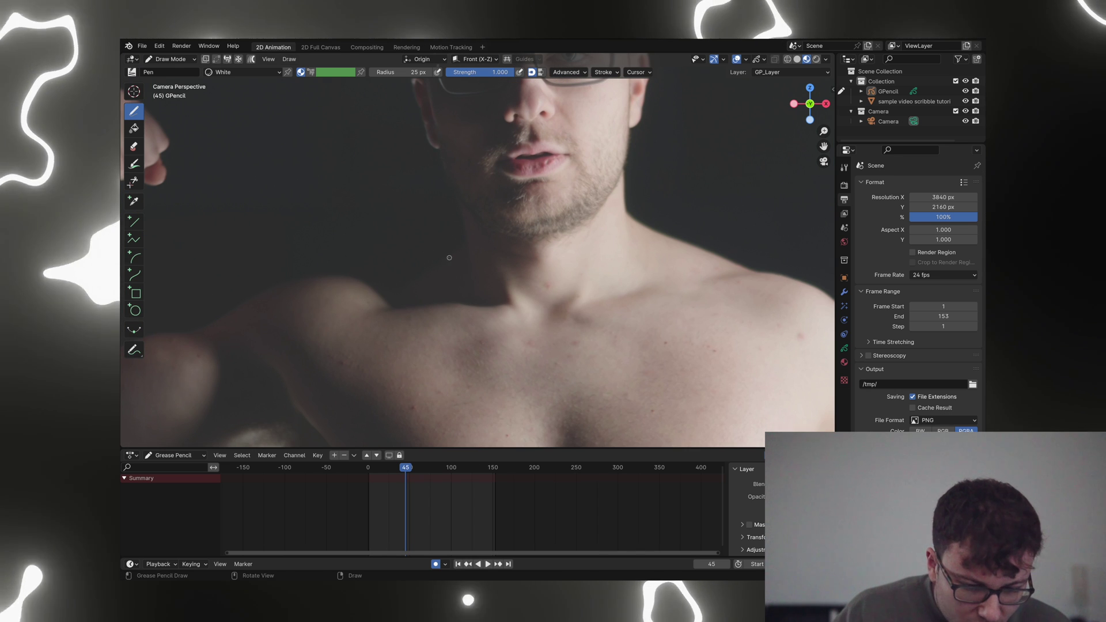
drag(435, 264, 300, 277)
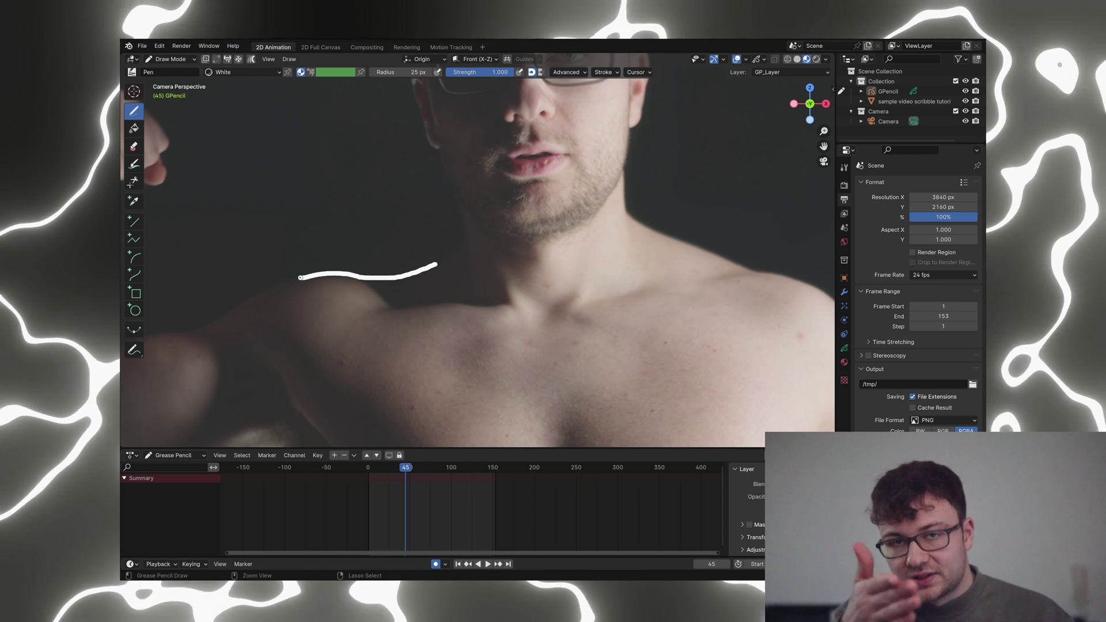
key(ctrl+z)
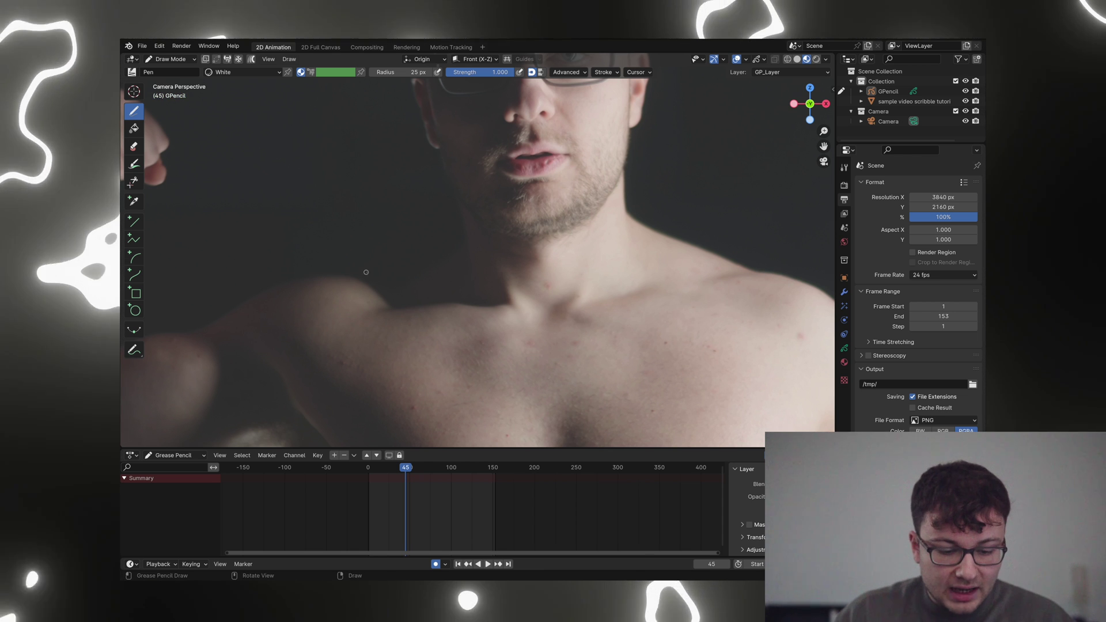
key(f)
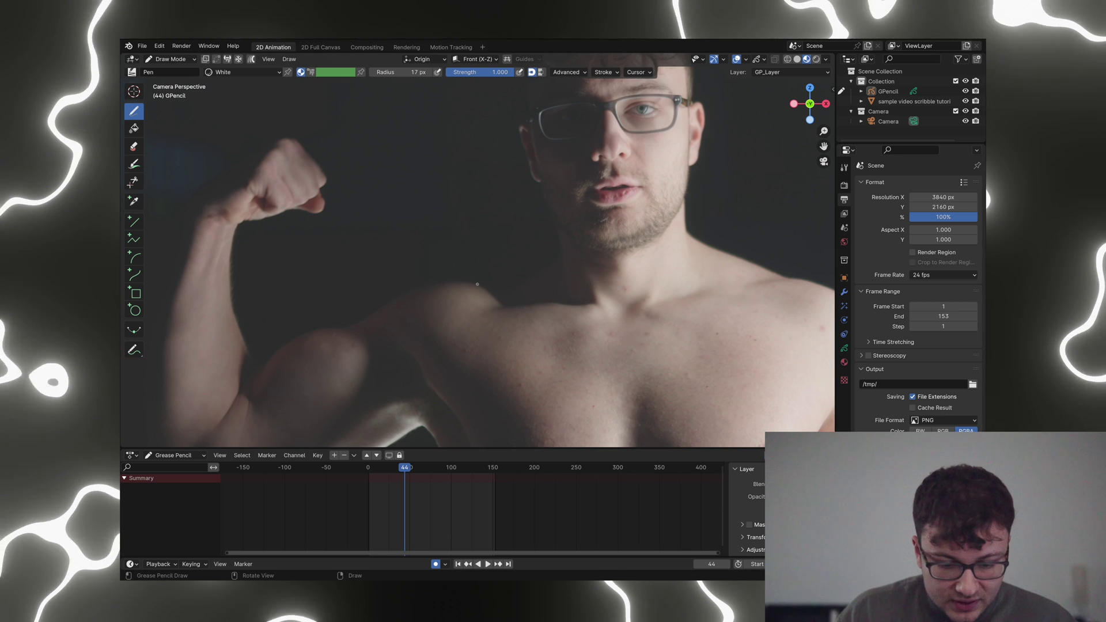
click(477, 284)
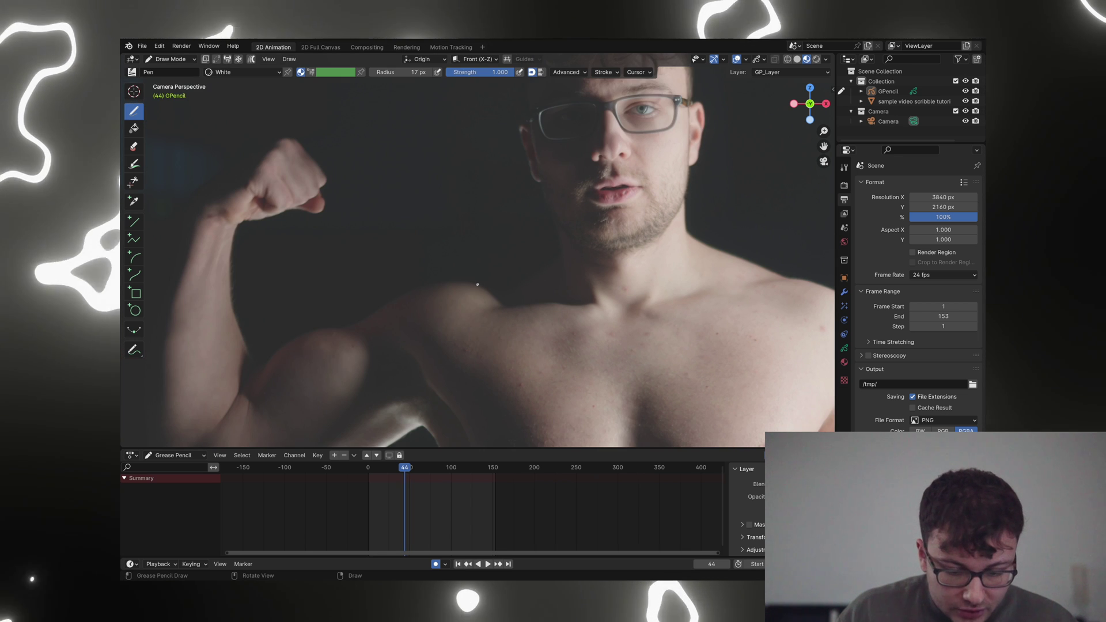
Step: Trace the shoulder top in white on frame 44, then move to frame 45
drag(477, 284, 410, 289)
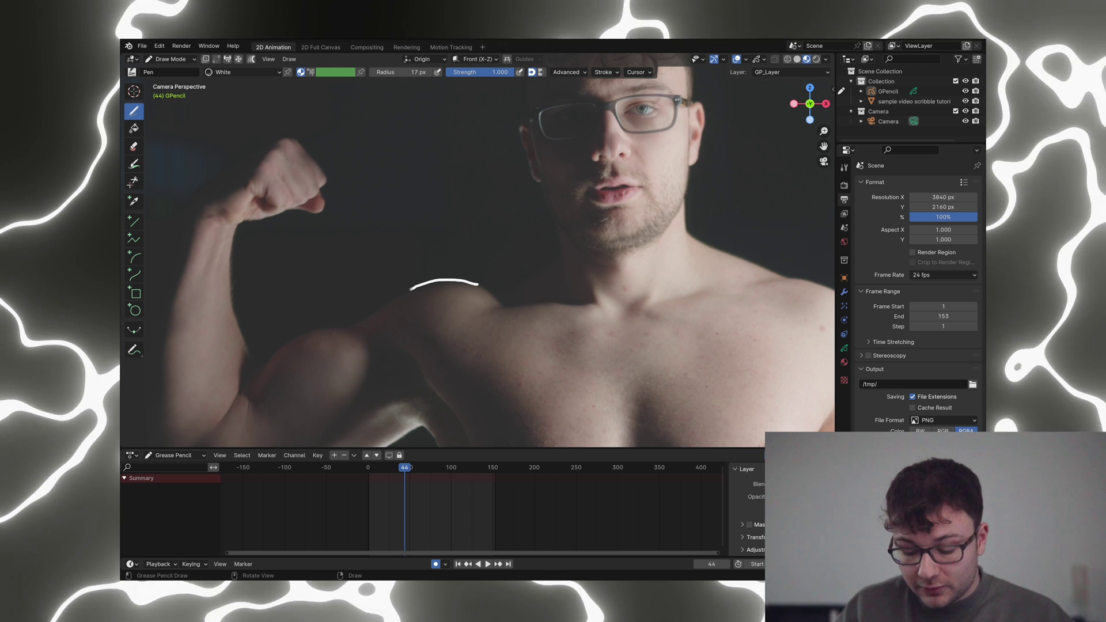
key(Right)
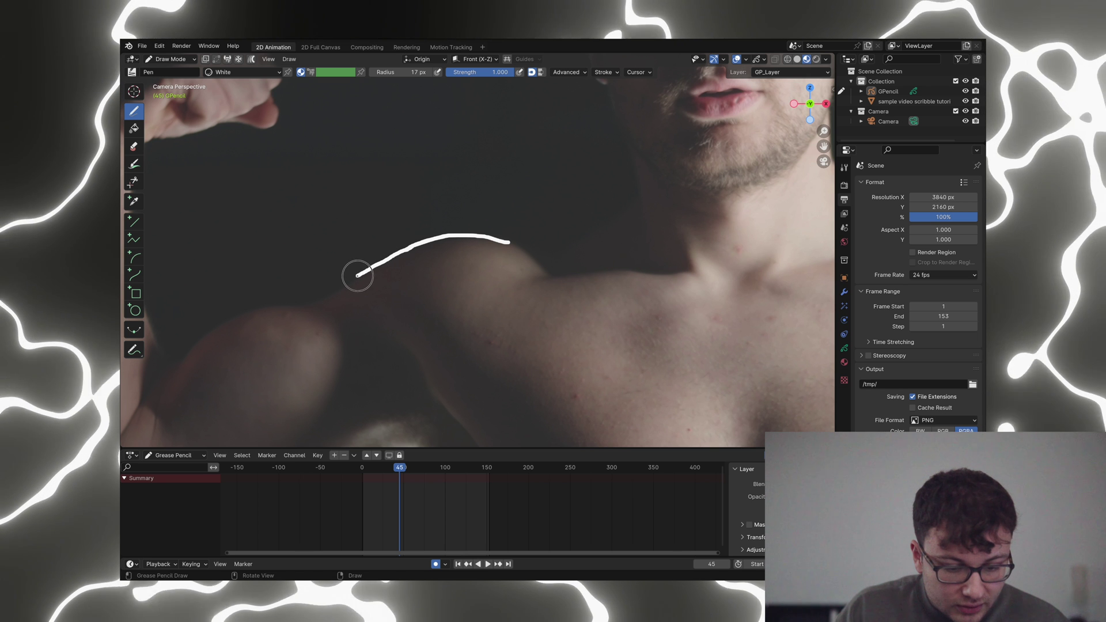
key(Left)
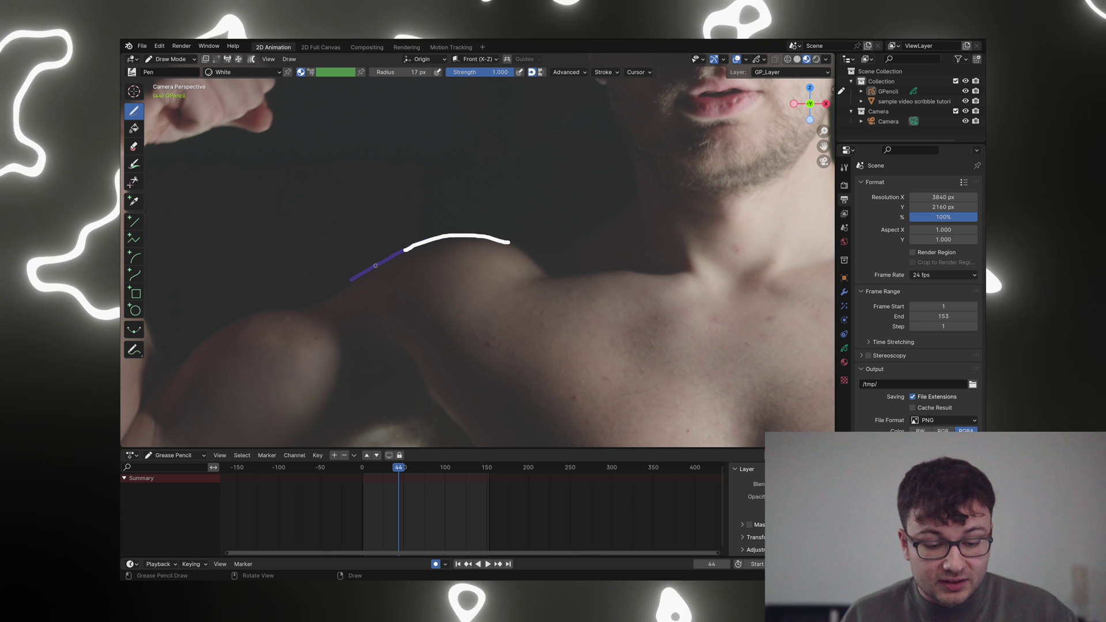
key(Right)
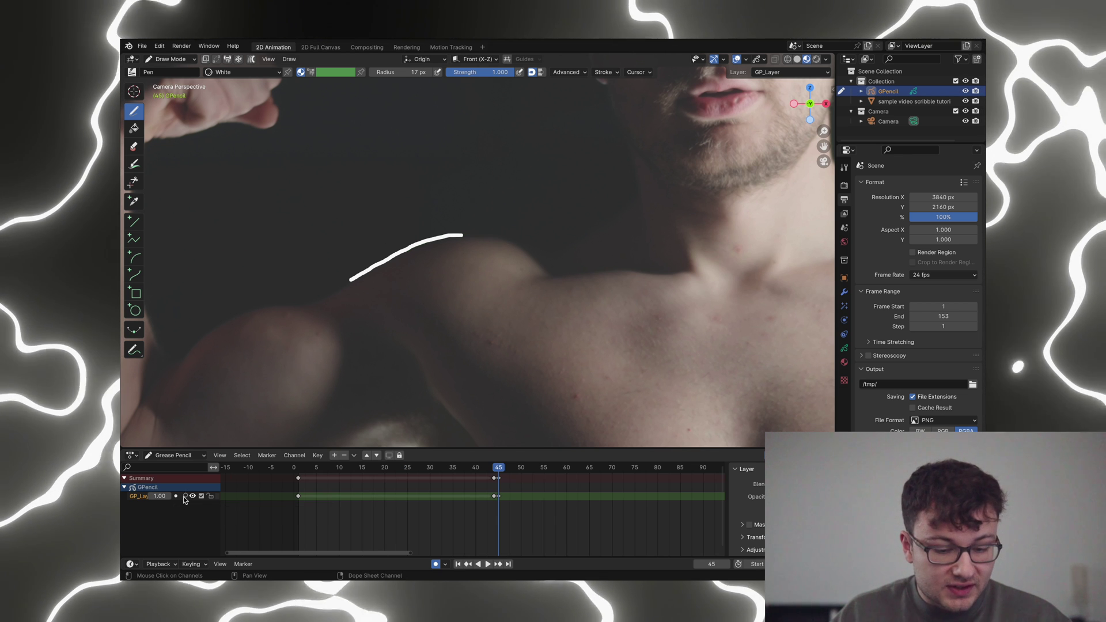
Step: Advance a frame, orbit to inspect the image plane, then return to camera view around the raised arm
key(Right)
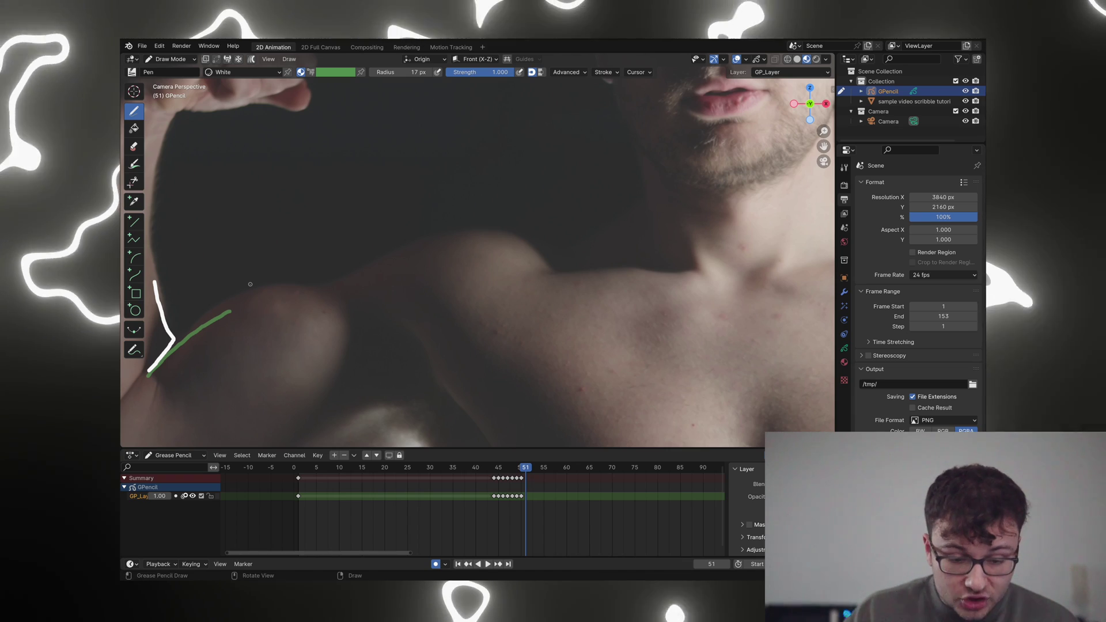
mouse_move(250, 284)
middle_down()
mouse_move(311, 287)
mouse_move(259, 320)
mouse_move(275, 285)
mouse_move(250, 284)
middle_up()
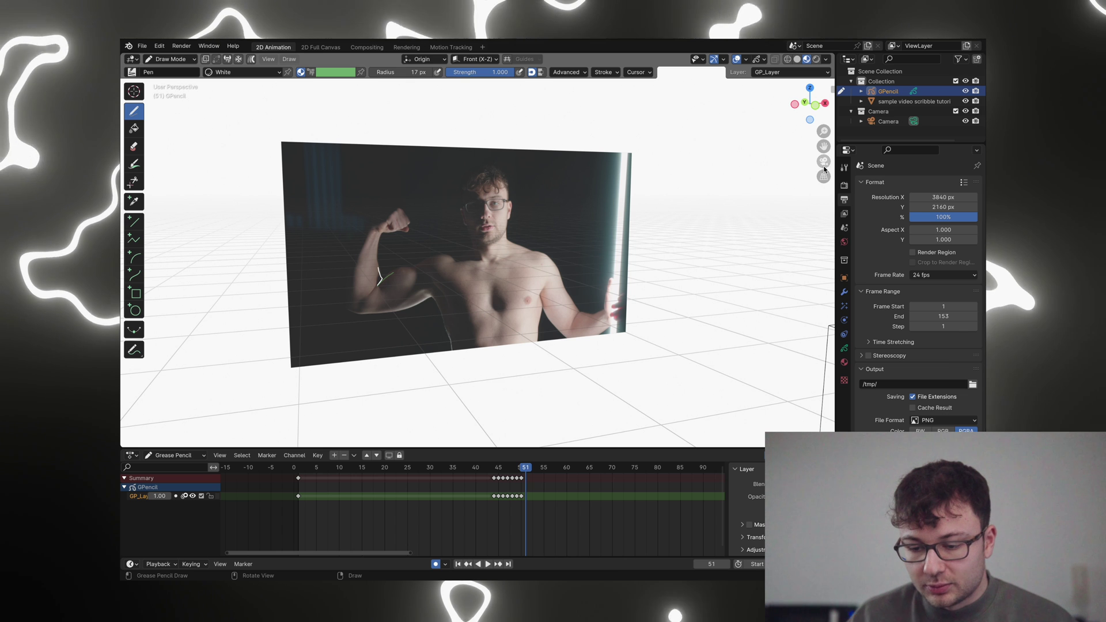
click(824, 163)
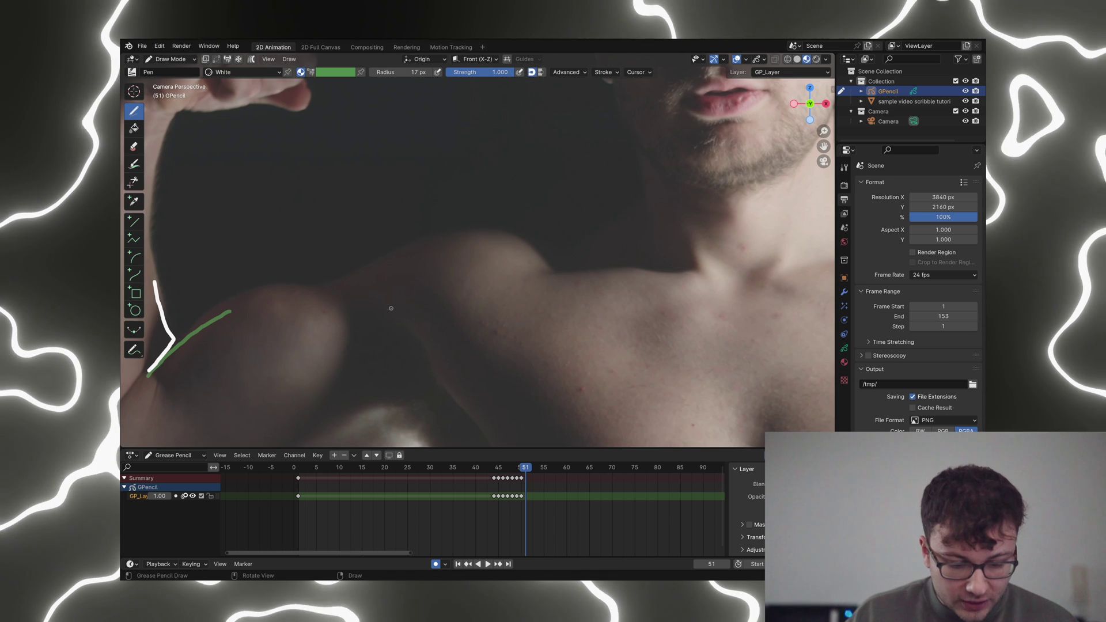
shift+middle_drag(392, 309, 485, 333)
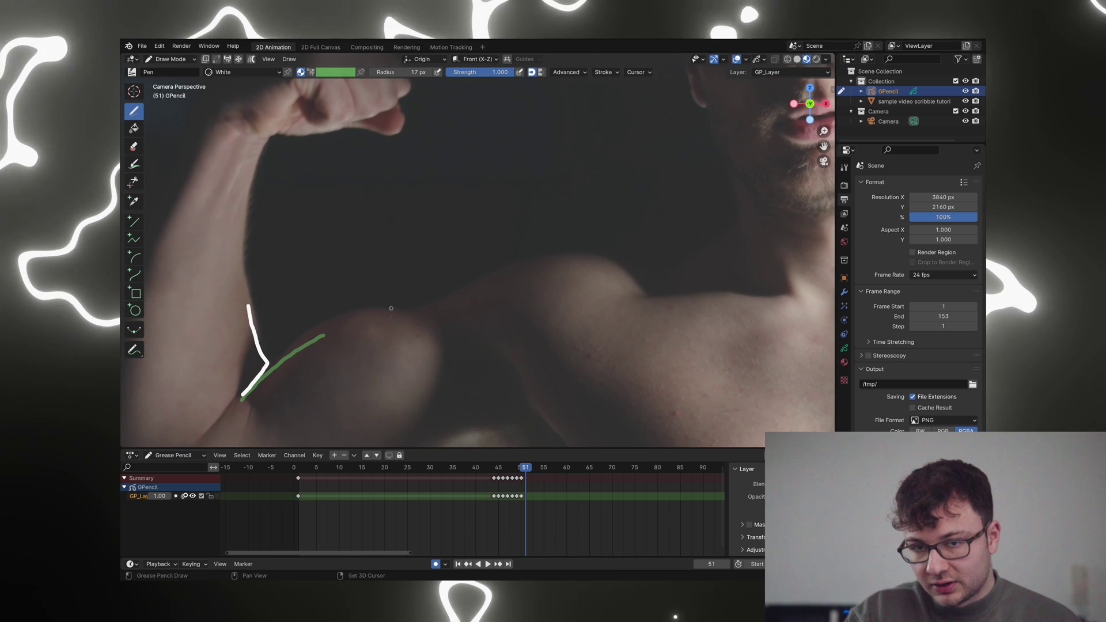
mouse_move(392, 308)
shift+middle_down()
mouse_move(437, 311)
mouse_move(487, 281)
mouse_move(449, 308)
mouse_move(392, 308)
shift+middle_up()
Step: Back in camera view, trace a white stroke along the arm's outline on each successive frame
click(824, 165)
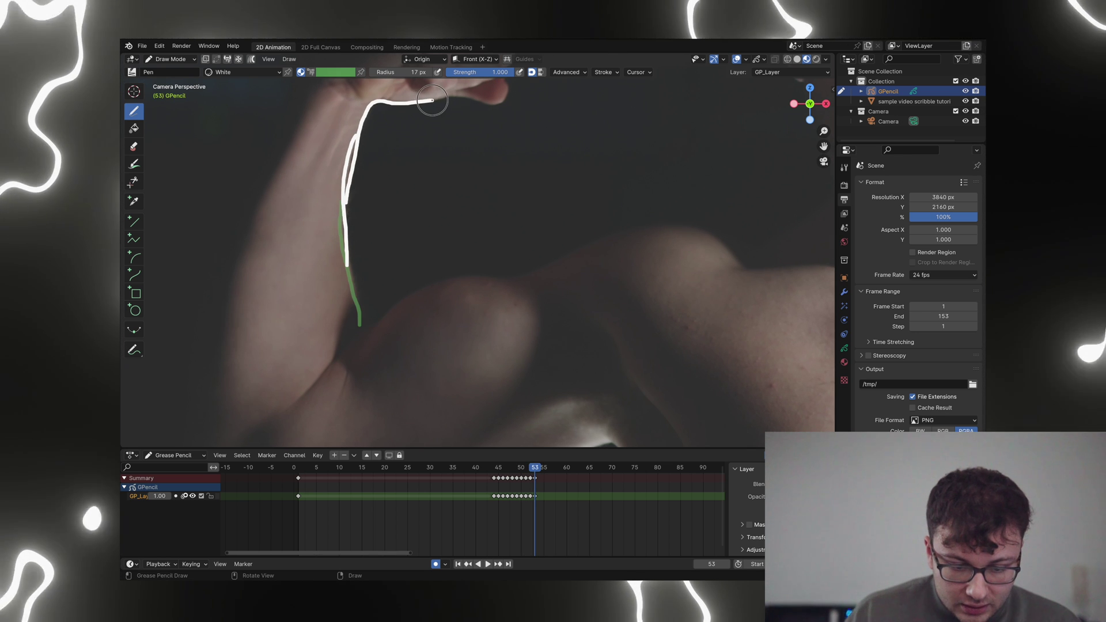
key(Right)
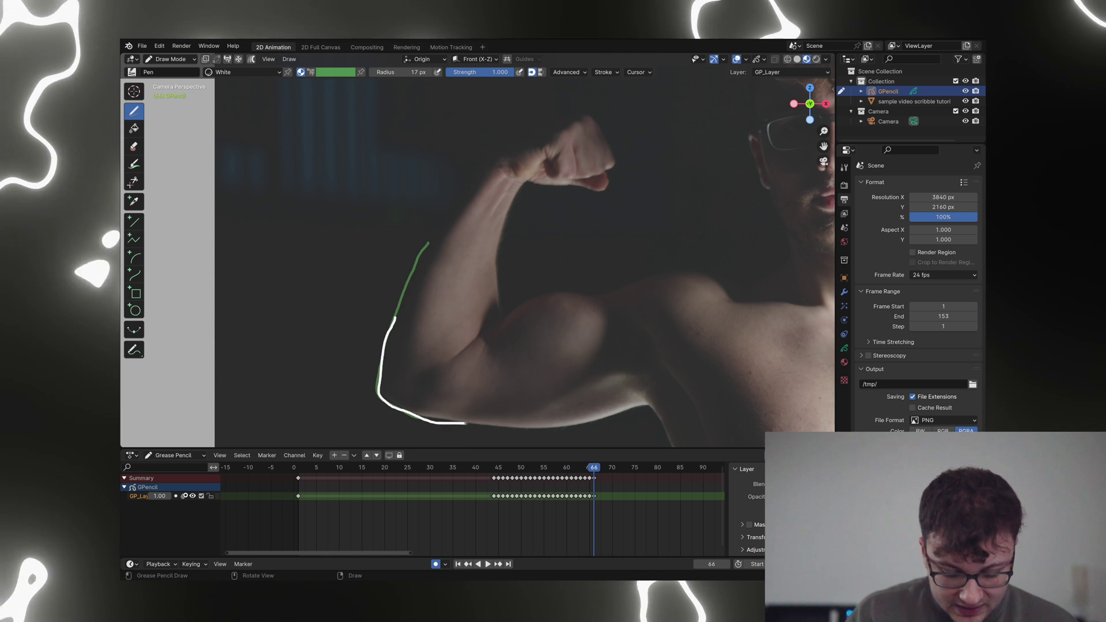
drag(400, 302, 469, 422)
key(Right)
drag(383, 353, 507, 427)
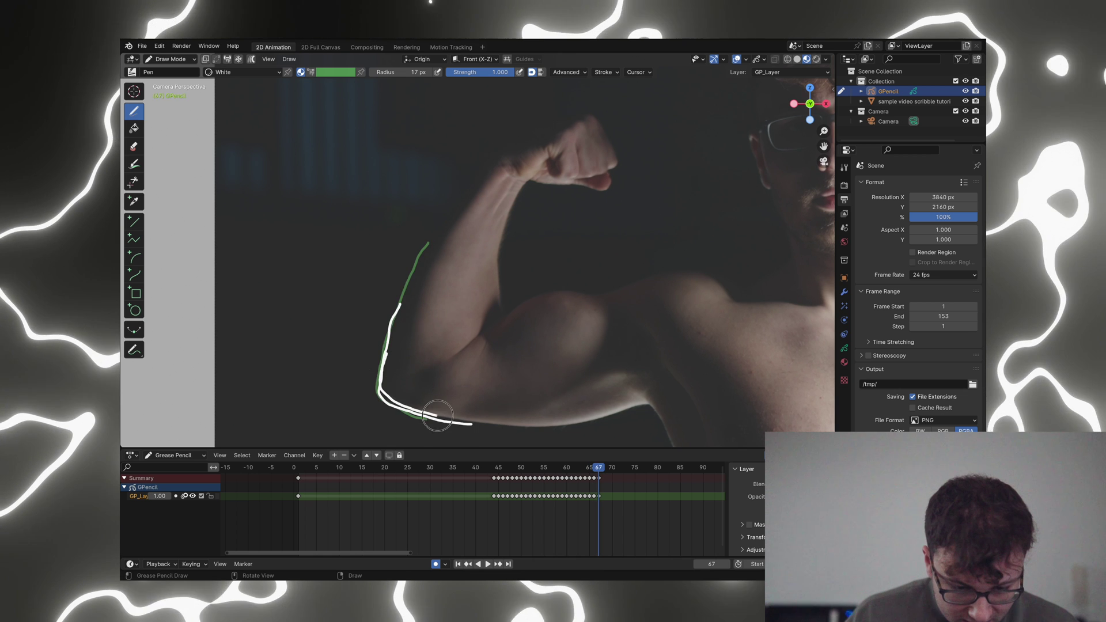
key(Right)
drag(392, 398, 533, 426)
key(Right)
key(Right)
mouse_move(444, 414)
mouse_down()
mouse_move(567, 425)
mouse_move(650, 403)
mouse_up()
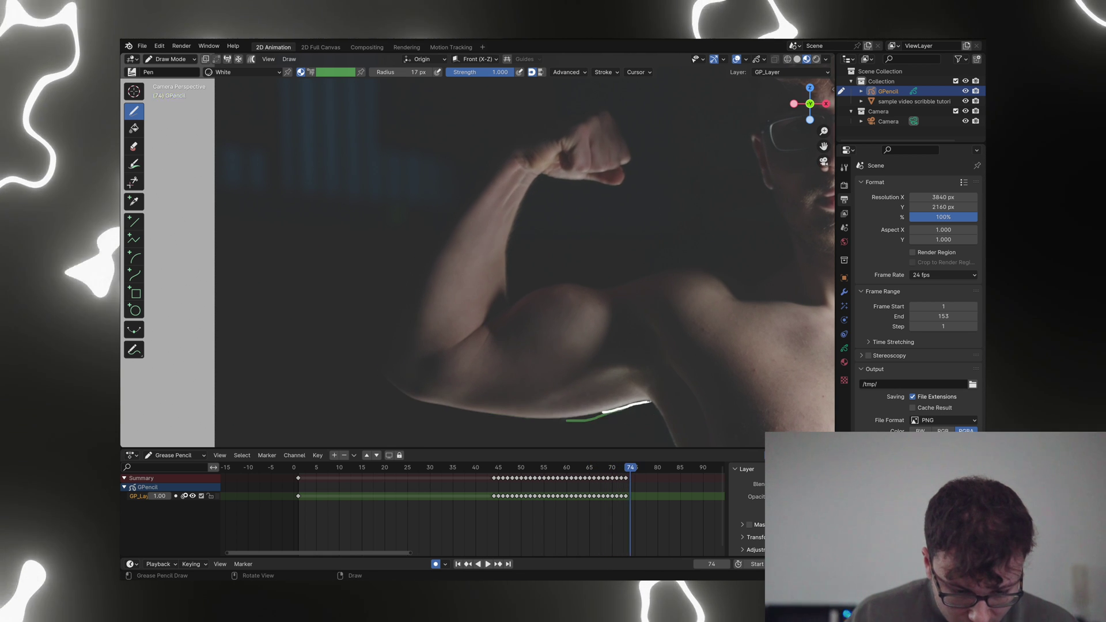
Step: Trace strokes down the chest edge and over the footage on the next frames
drag(478, 275, 523, 349)
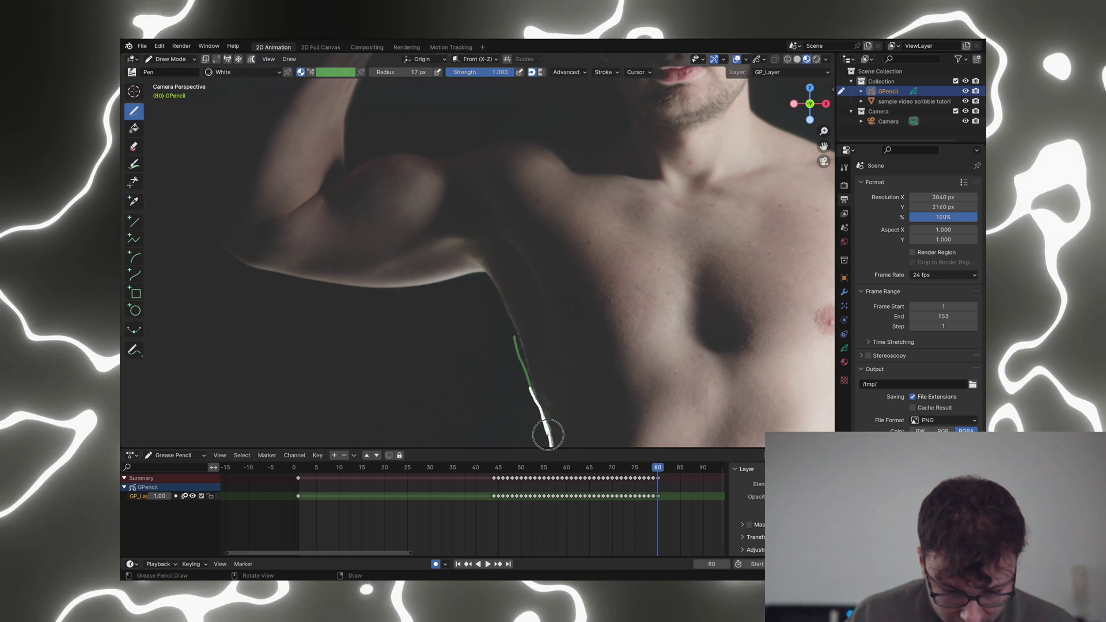
key(Right)
key(Right)
drag(547, 424, 551, 442)
shift+middle_drag(548, 435, 472, 379)
drag(445, 285, 483, 419)
key(Right)
key(Right)
Step: Trace strokes along the glasses frame and ear on the following frames
drag(478, 378, 482, 419)
drag(594, 209, 567, 201)
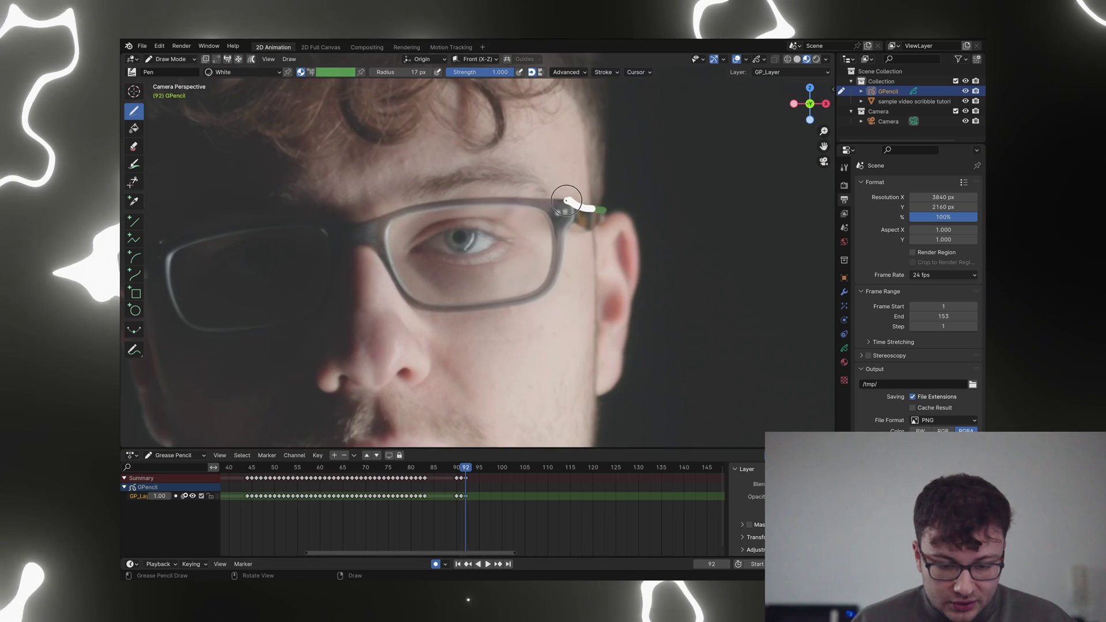
key(Right)
key(Right)
key(Right)
key(Right)
shift+middle_drag(567, 200, 685, 184)
drag(499, 197, 336, 210)
Step: Trace strokes down the jawline across the next two frames
key(Right)
key(Right)
key(Right)
key(Right)
key(Right)
key(Right)
drag(498, 235, 398, 306)
key(Right)
key(Right)
key(Right)
key(Right)
key(Right)
key(Right)
drag(728, 199, 734, 291)
drag(657, 317, 616, 410)
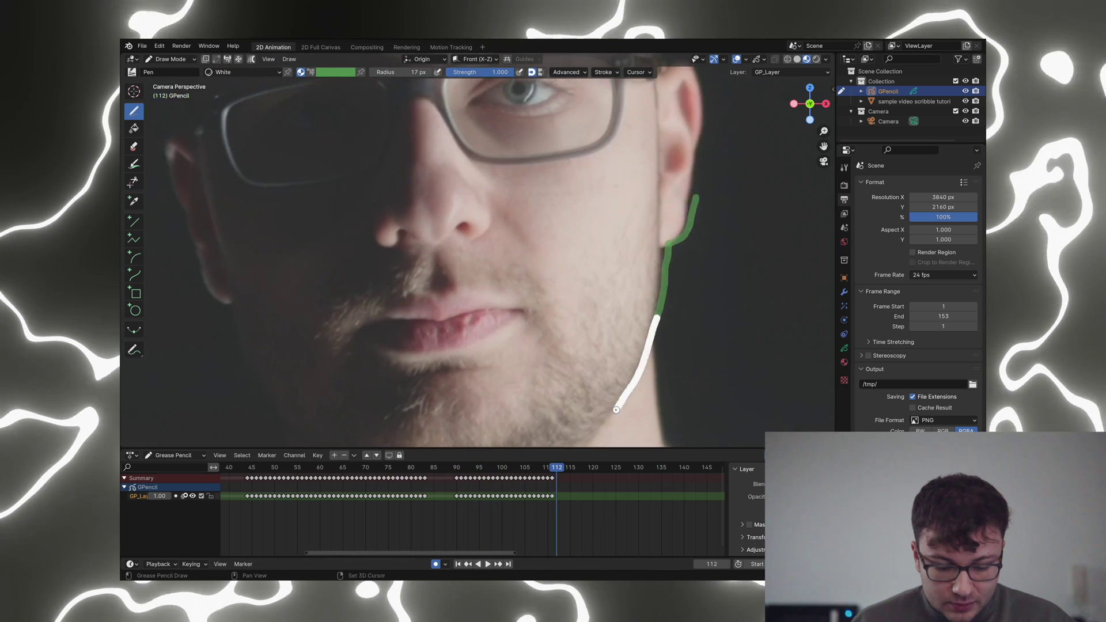
Step: Trace strokes around the left ear, then advance to the next frame
key(Right)
key(Right)
key(Right)
key(Right)
key(Right)
shift+middle_drag(455, 328, 531, 277)
drag(257, 143, 286, 222)
key(Right)
key(Right)
key(Right)
key(Right)
key(Right)
key(Right)
key(Right)
scroll(478, 259, down, 10)
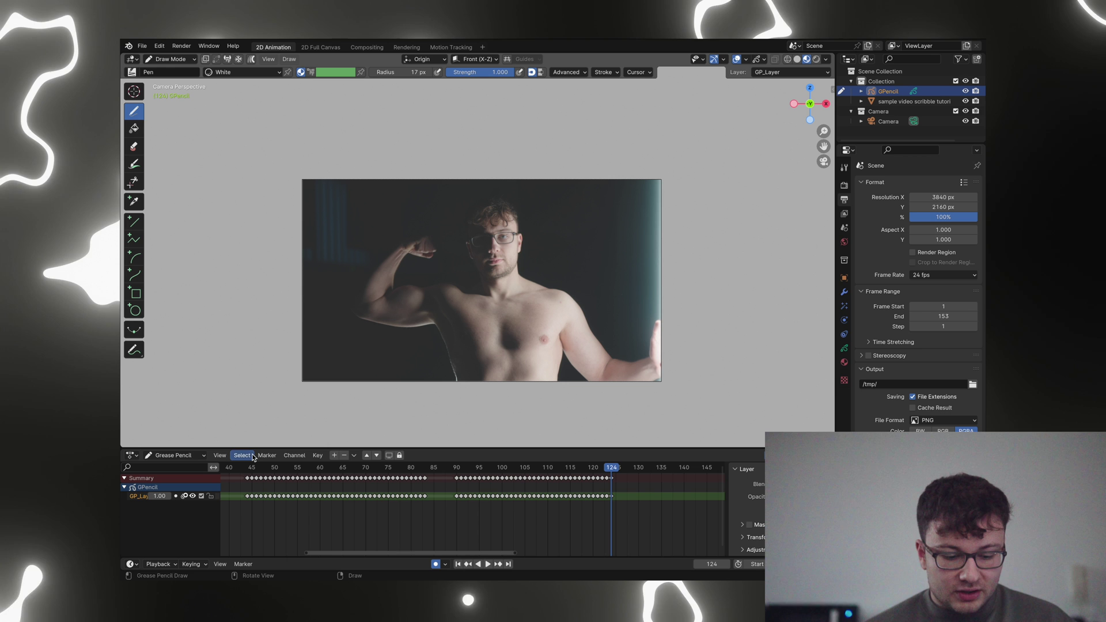
Step: Rewind to the first frame and play back the traced scribble animation
key(shift+Left)
key(space)
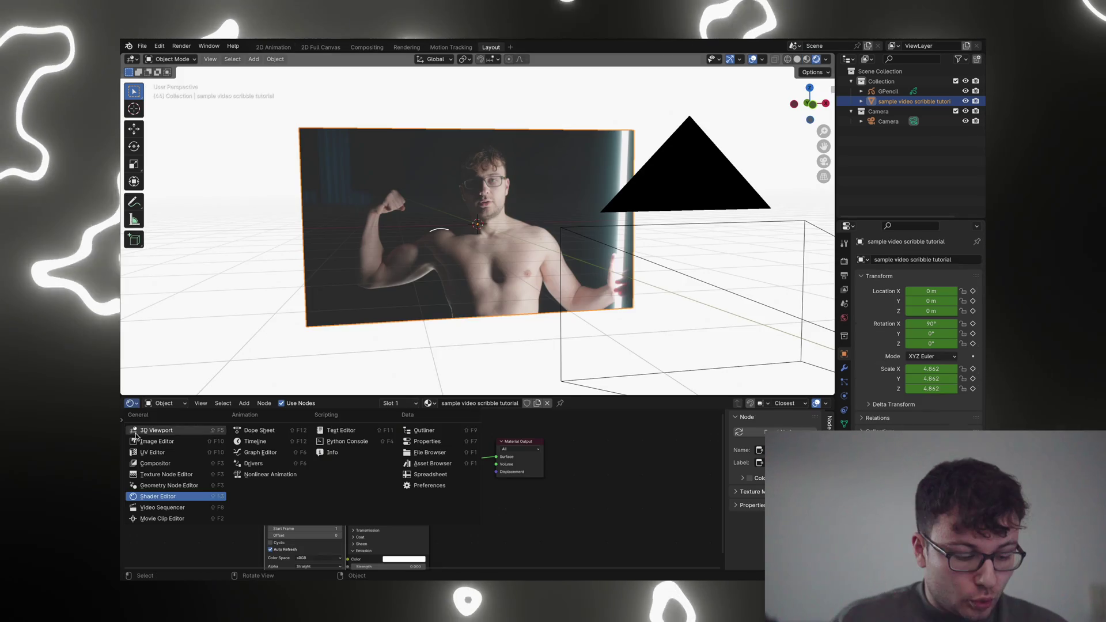
Step: In the Shader Editor, feed the video texture Color into Emission Color at strength 1.000
click(155, 500)
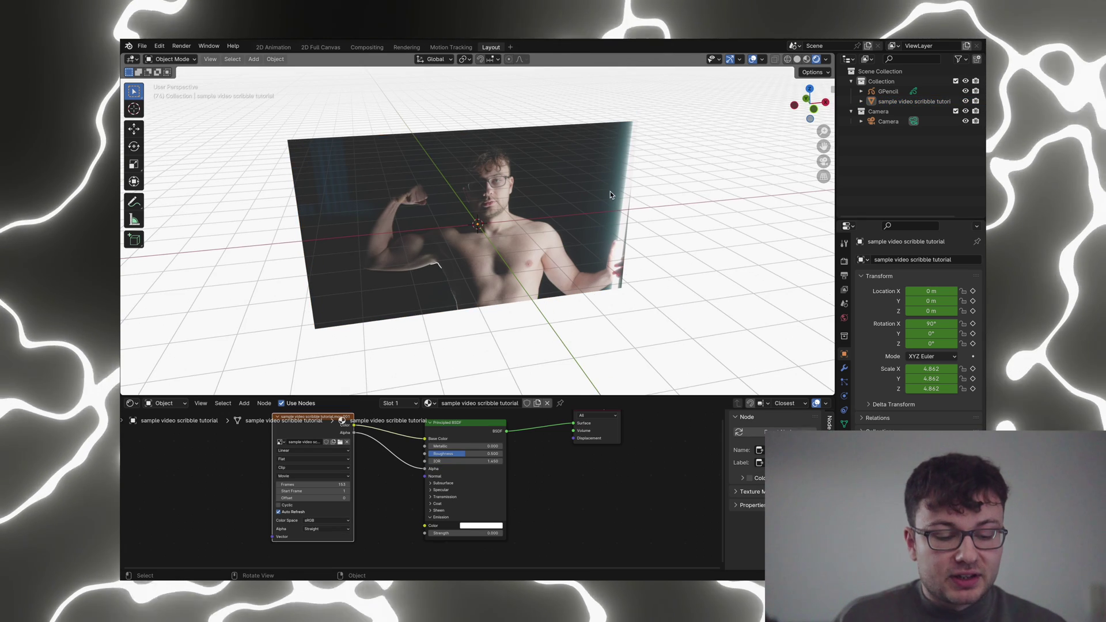
middle_drag(585, 249, 585, 249)
scroll(505, 272, up, 2)
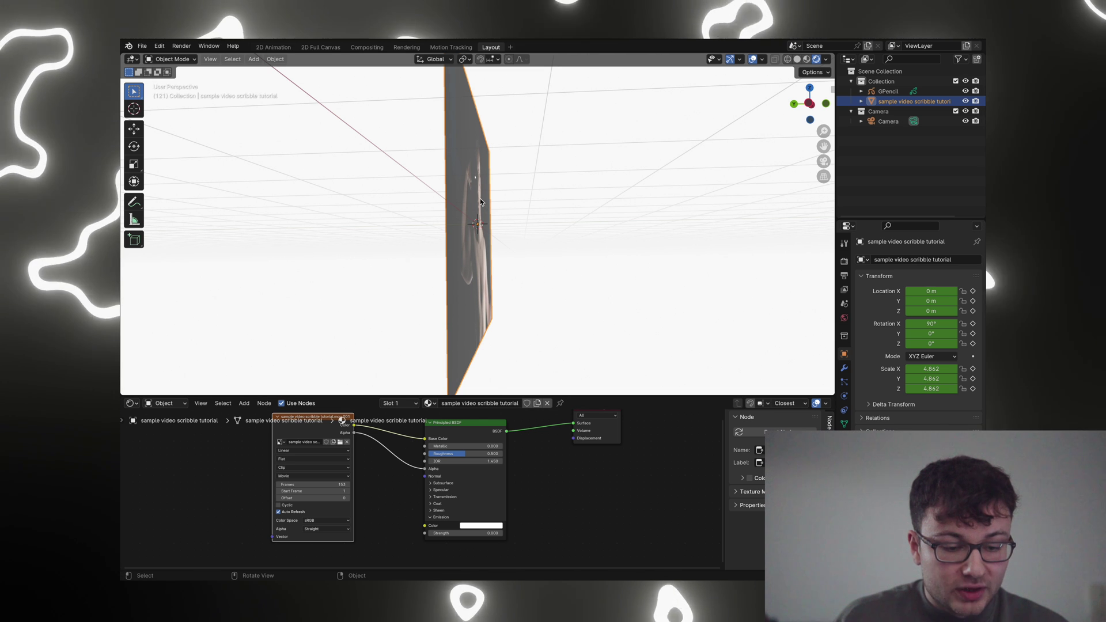
scroll(481, 200, up, 4)
middle_drag(481, 200, 480, 198)
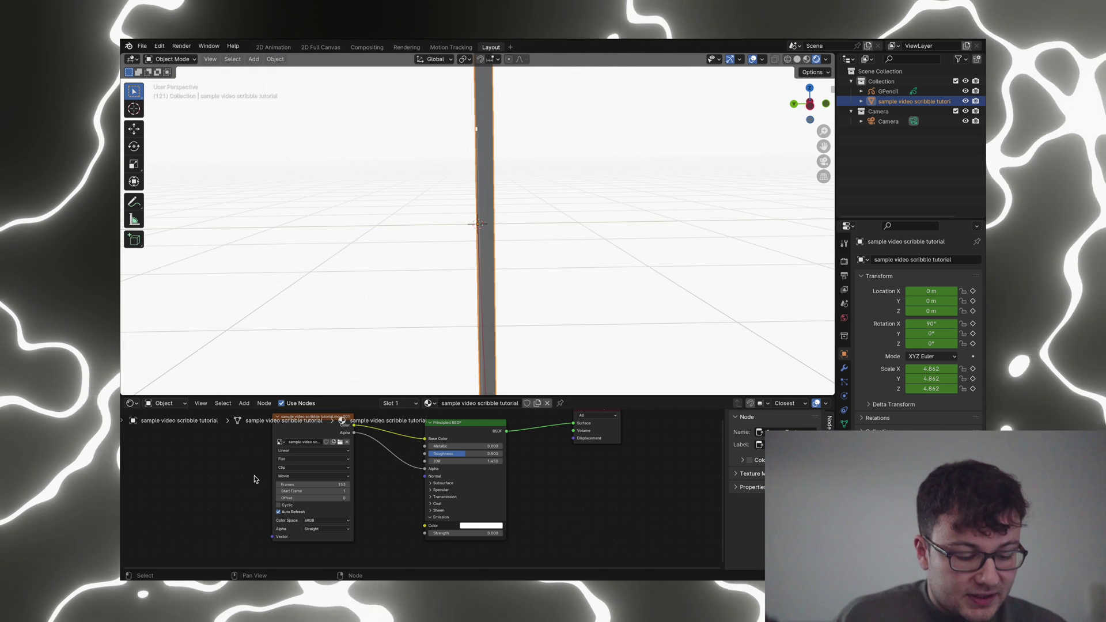
middle_drag(259, 467, 254, 480)
scroll(315, 432, up, 2)
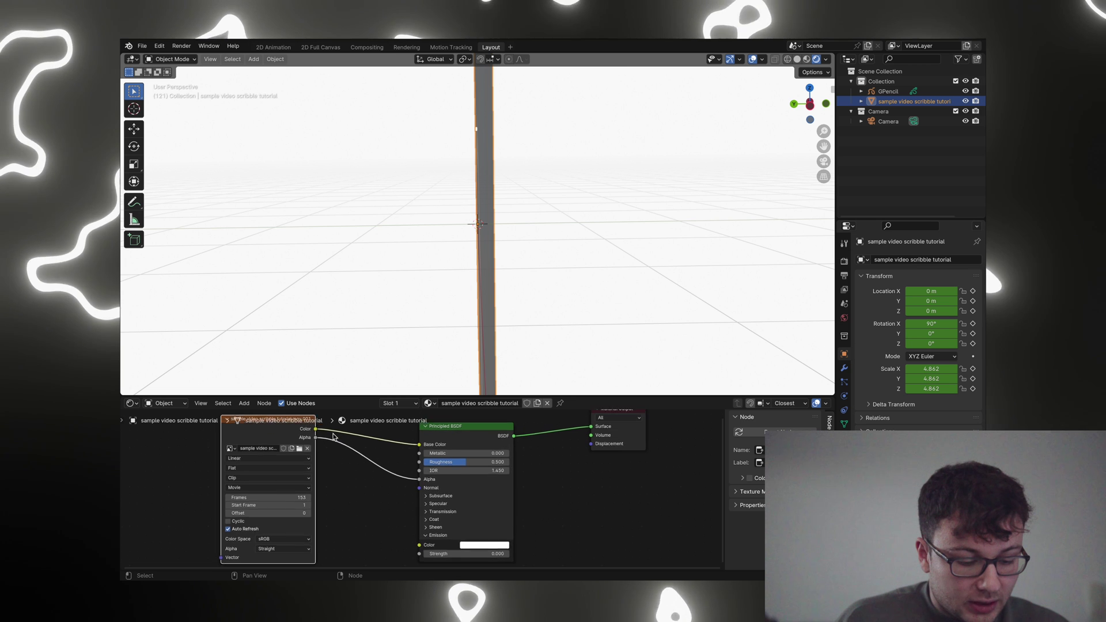
click(314, 430)
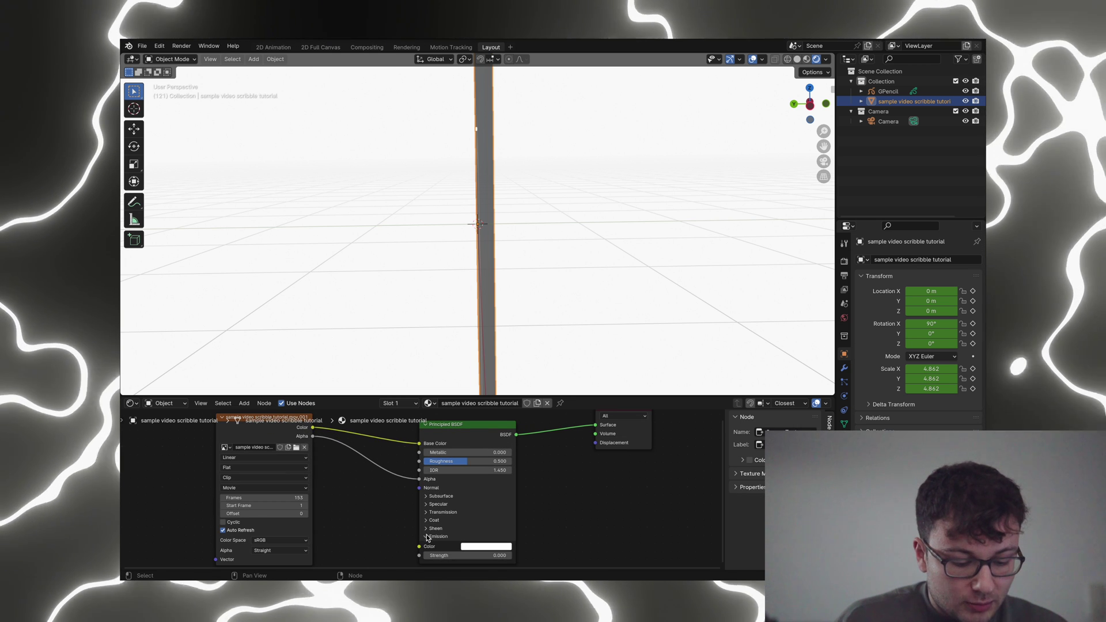
drag(314, 427, 419, 546)
click(455, 555)
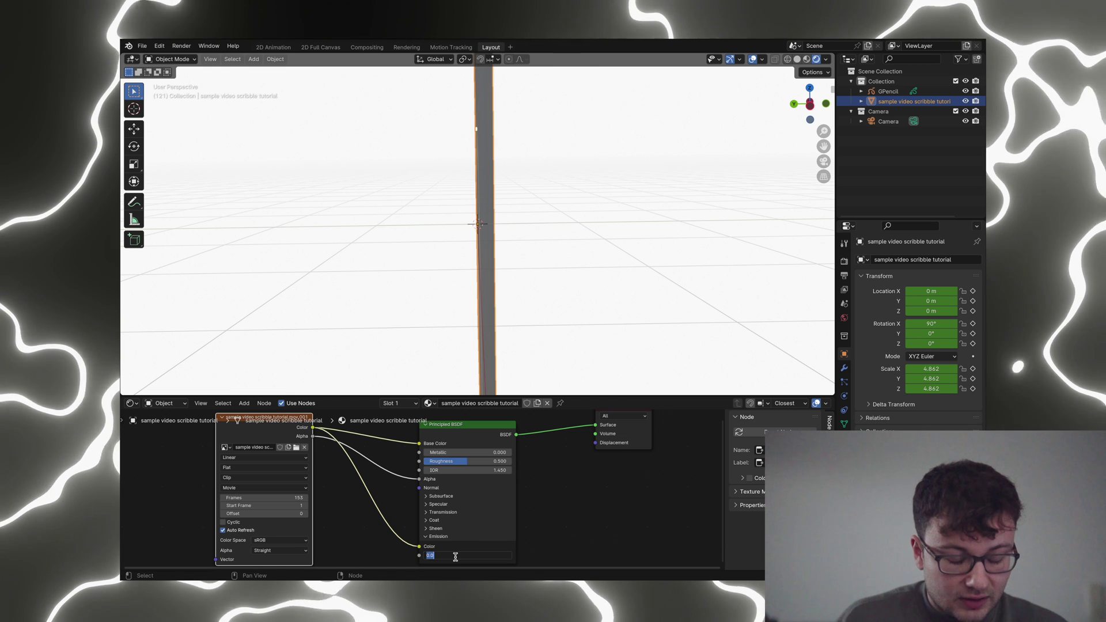
key(Return)
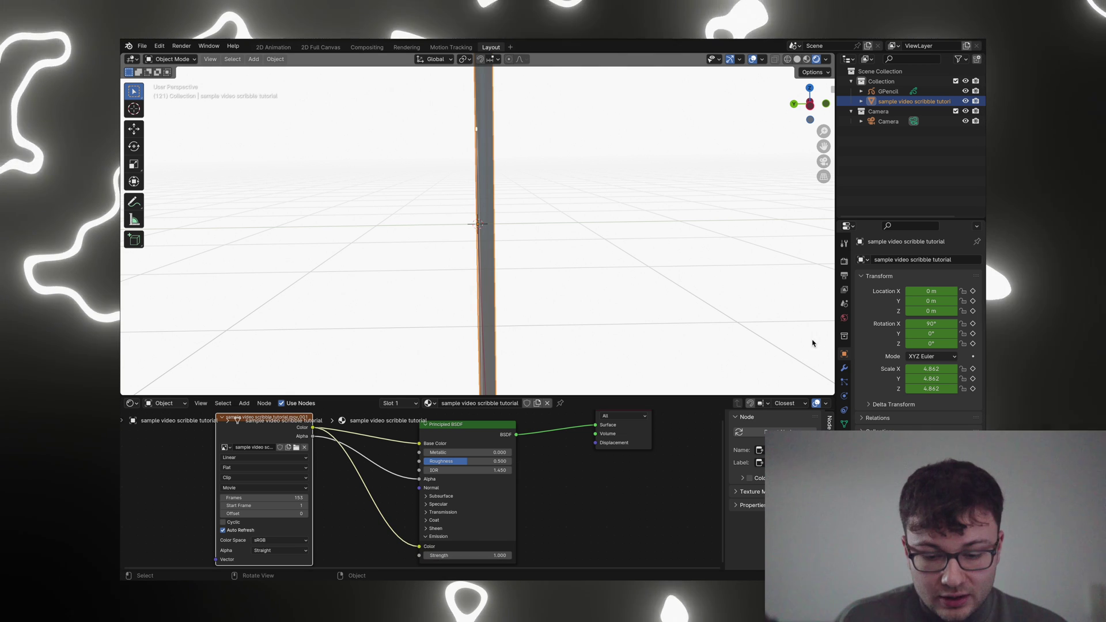
Step: Set the World strength to 0 for a black background and view through the camera
click(845, 319)
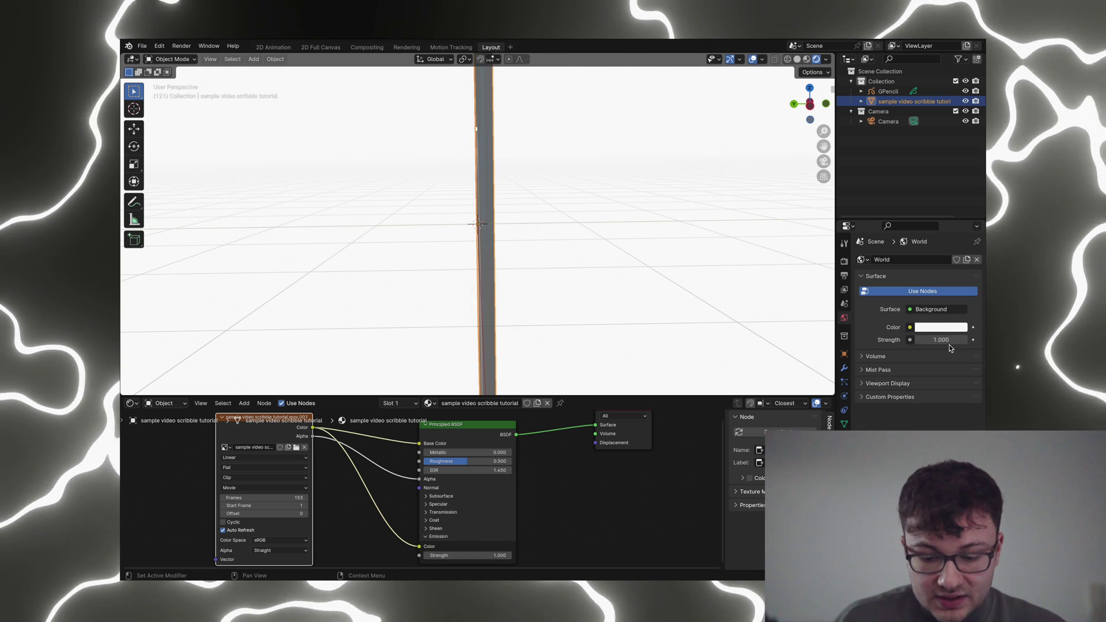
drag(941, 340, 887, 340)
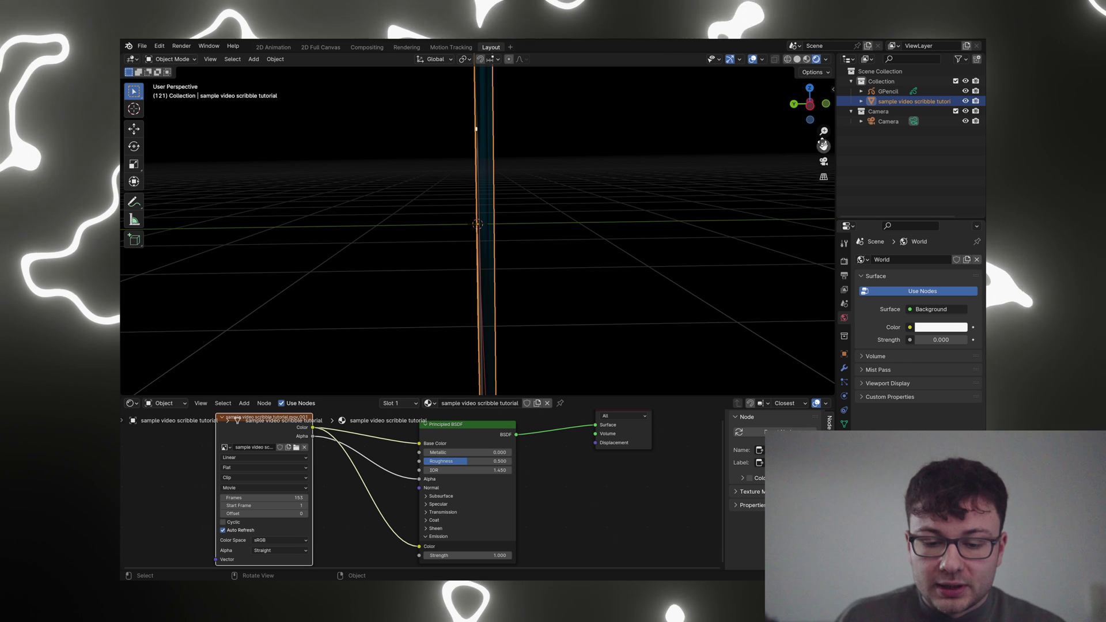
click(823, 162)
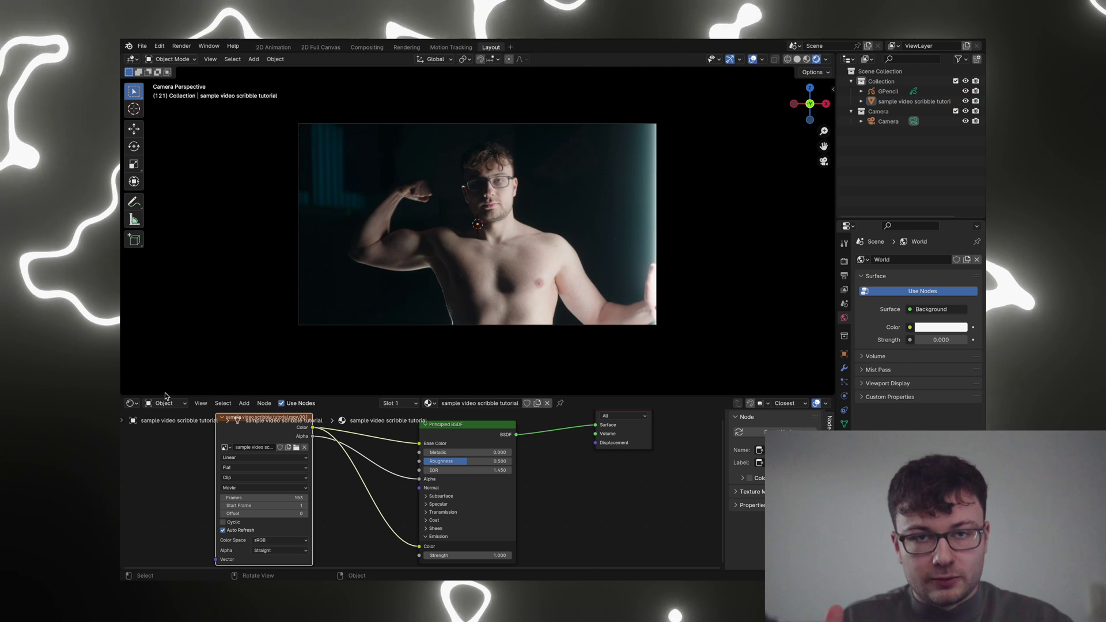
Step: Set the output file format to FFmpeg Video and show its encoding settings
click(845, 262)
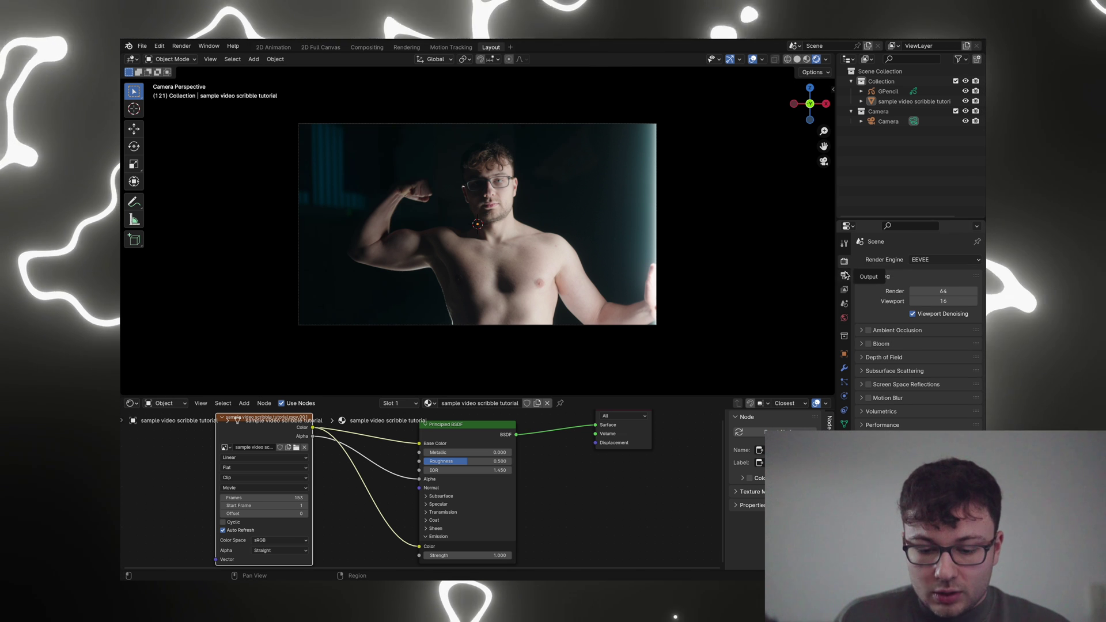
click(845, 275)
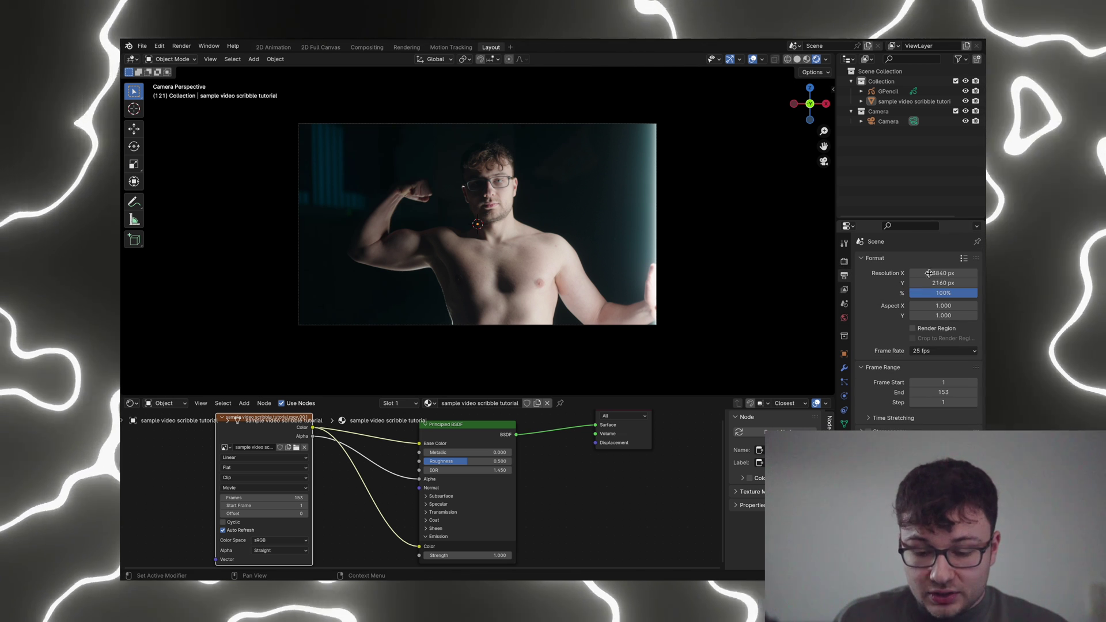
click(941, 498)
click(898, 523)
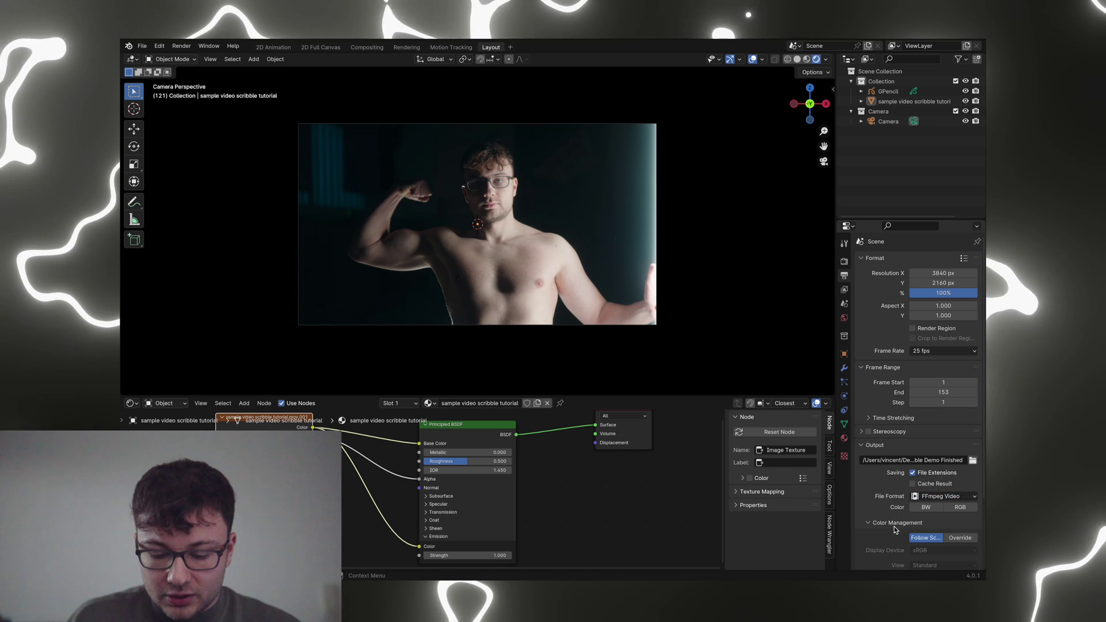
scroll(922, 496, down, 4)
click(895, 435)
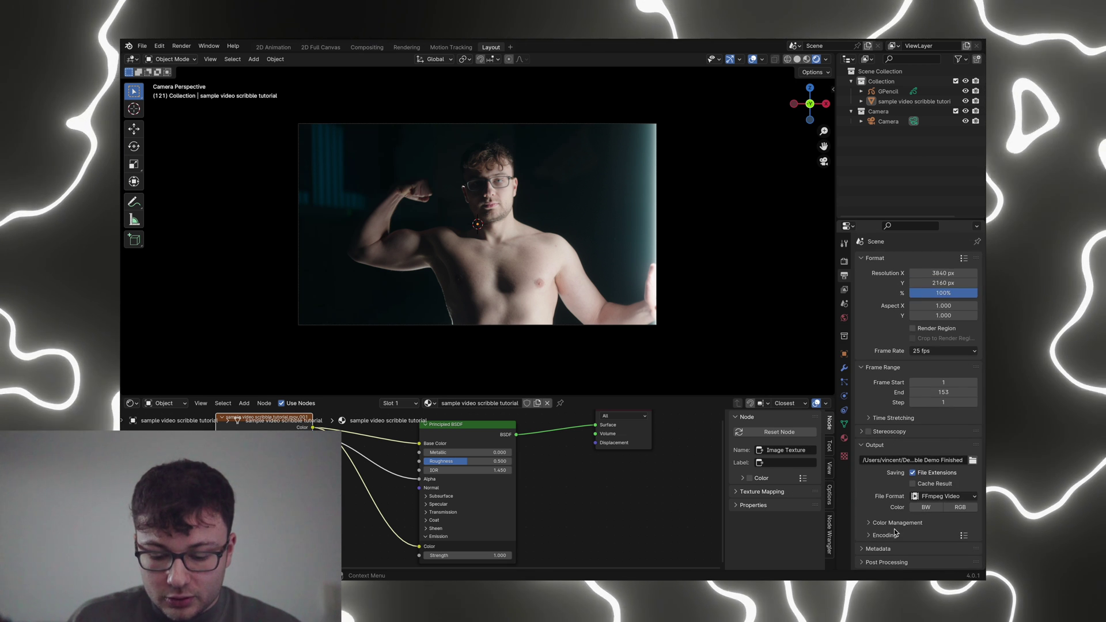
click(894, 534)
Step: Choose H.264 codec with Lossless output quality and name the output 'Scribble Demo Finish'
scroll(927, 473, down, 6)
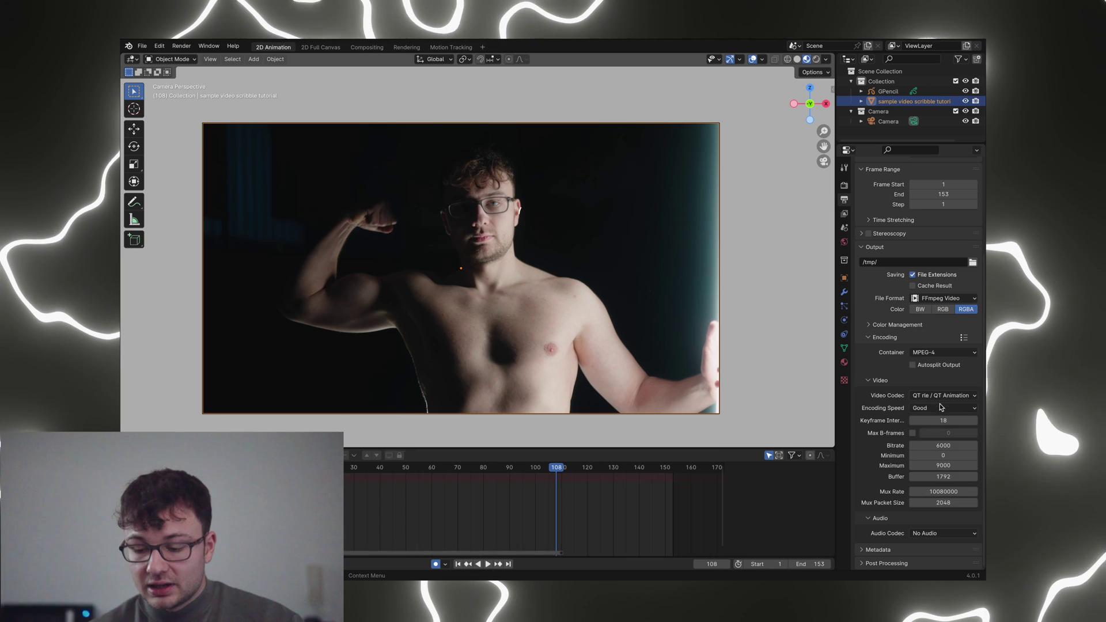
click(942, 395)
click(897, 462)
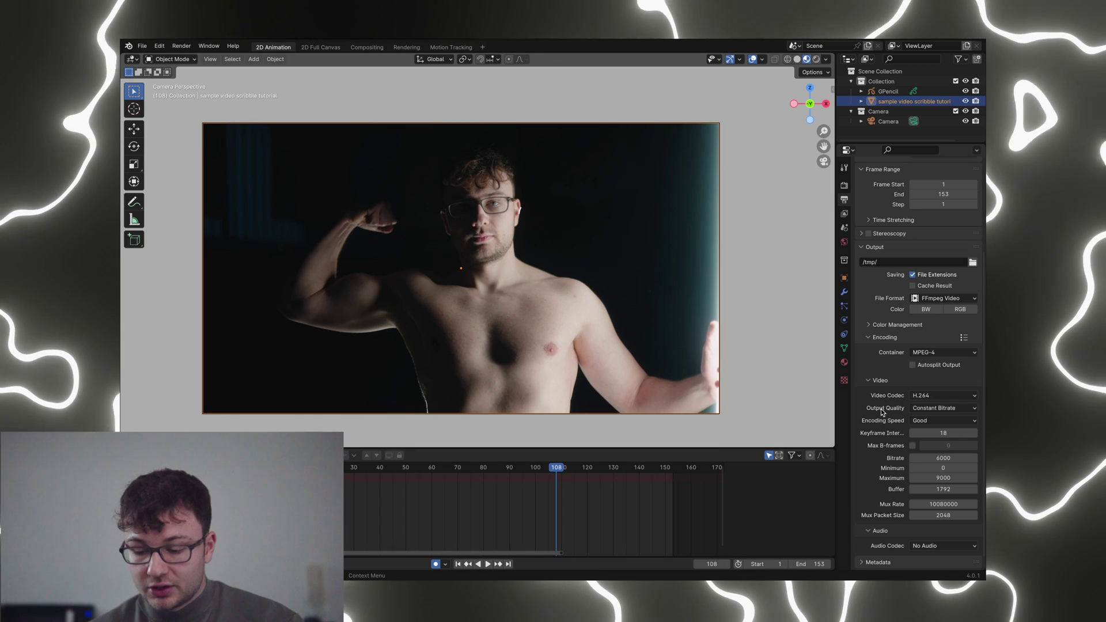
click(920, 408)
click(920, 432)
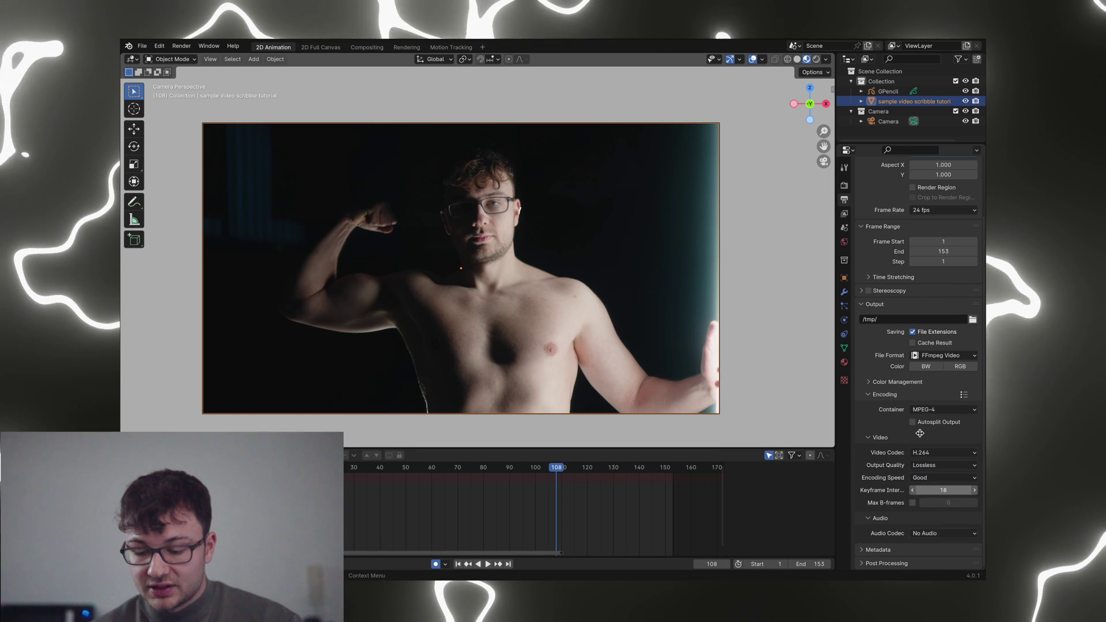
click(889, 394)
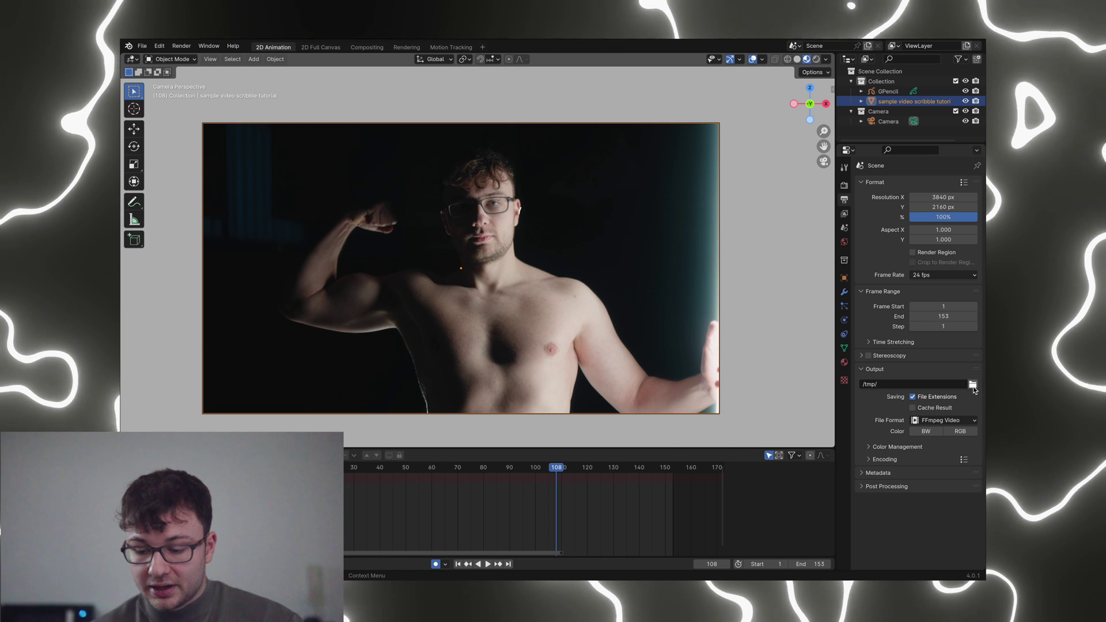
click(973, 385)
text(Scribble )
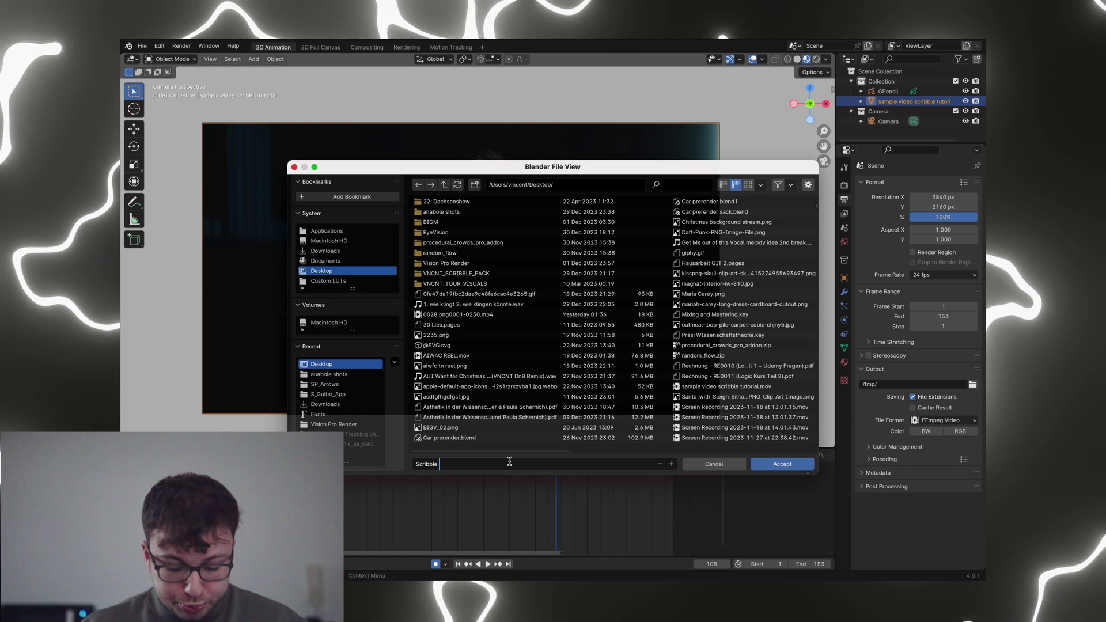
text(Demo Finished)
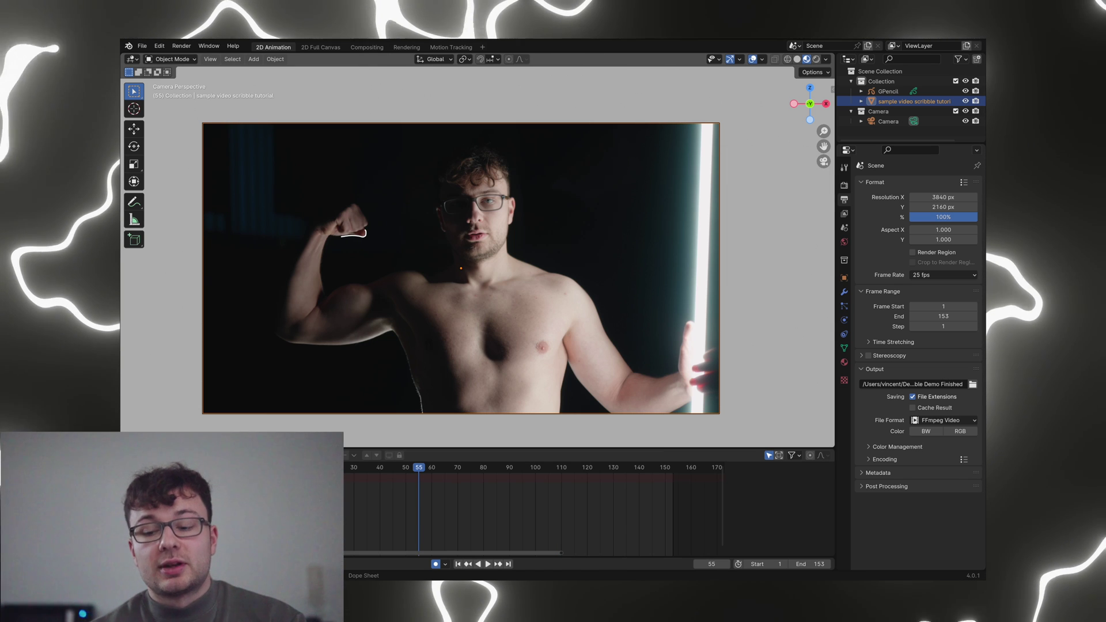
click(961, 278)
click(941, 298)
key(space)
key(space)
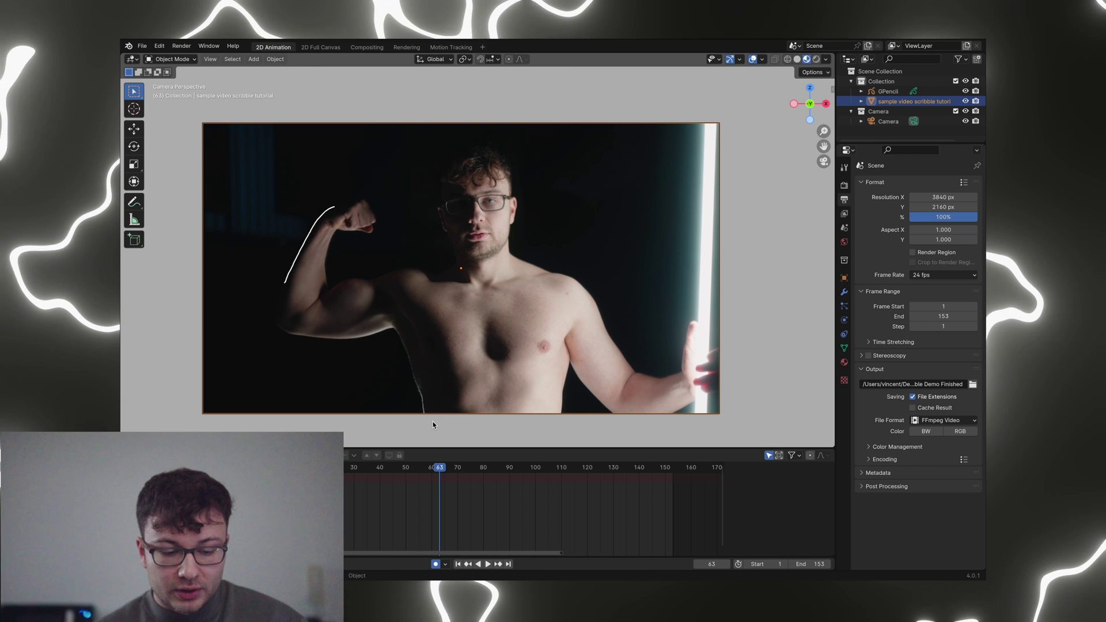
key(Left)
key(Left)
key(Left)
click(944, 275)
click(947, 362)
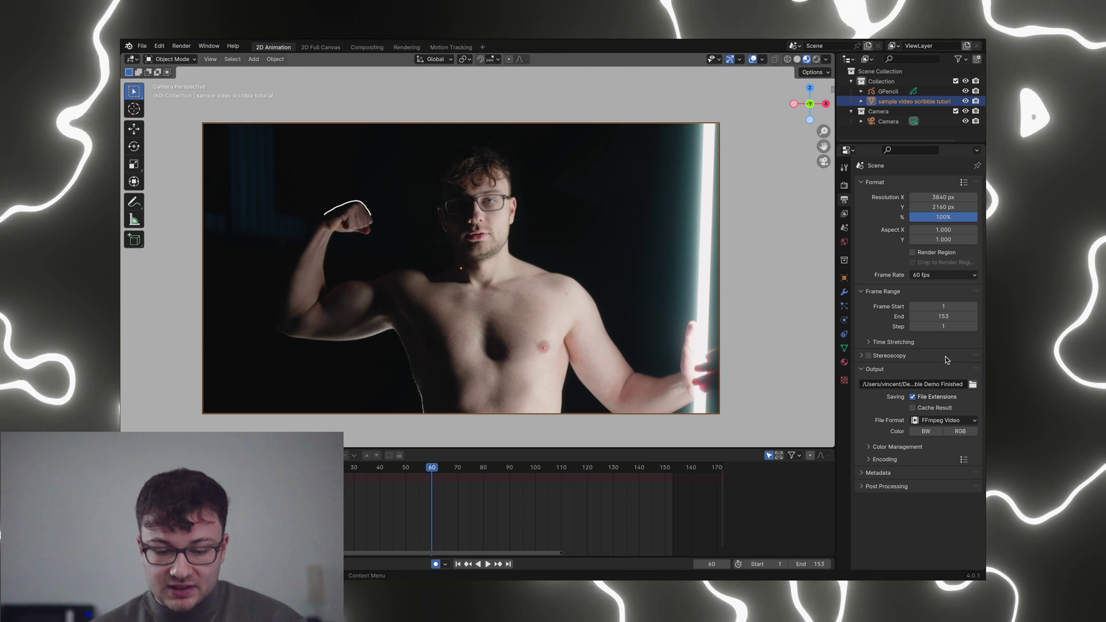
key(space)
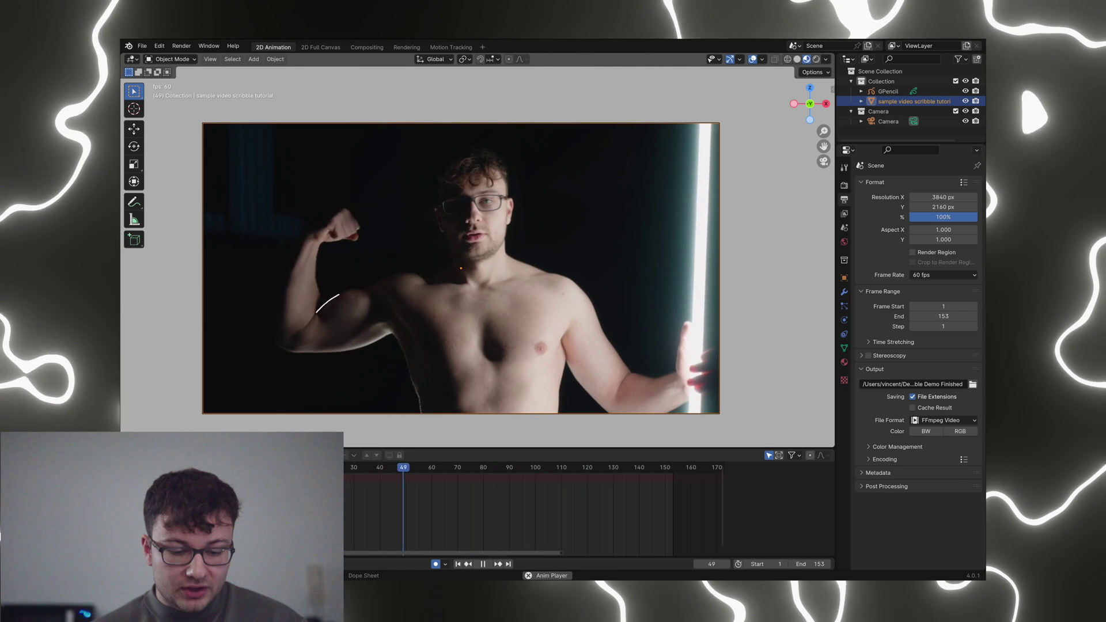
key(space)
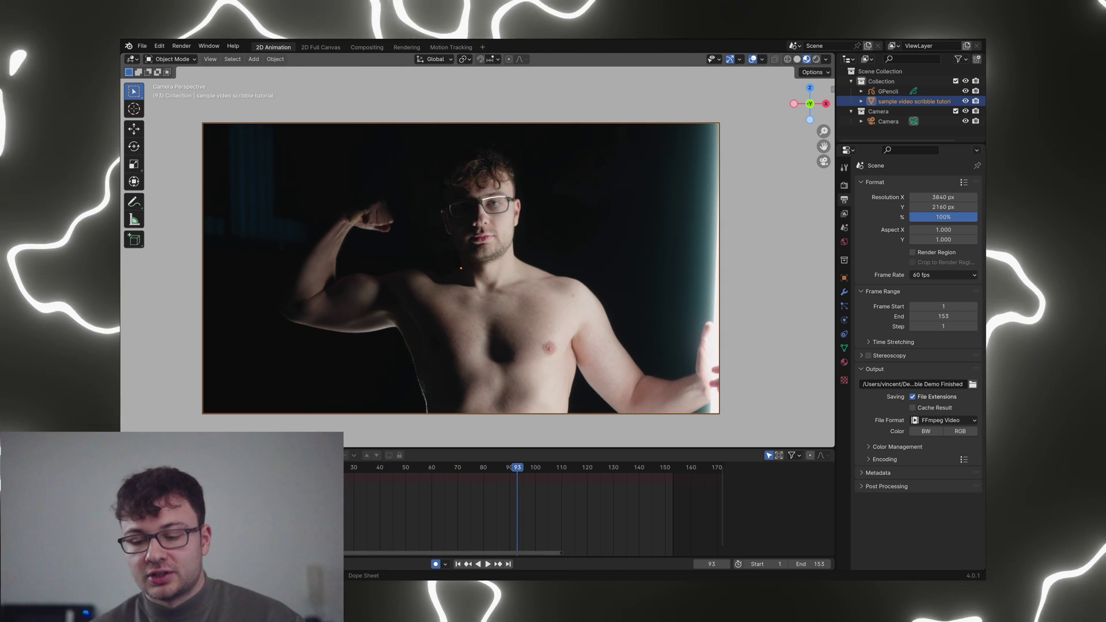
click(952, 277)
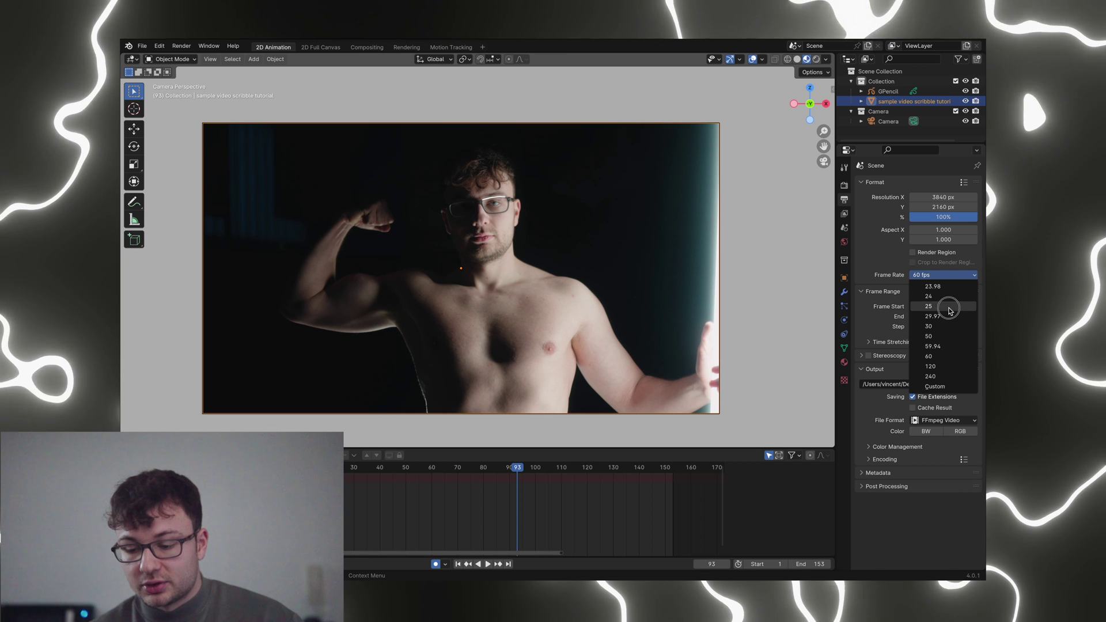
click(948, 308)
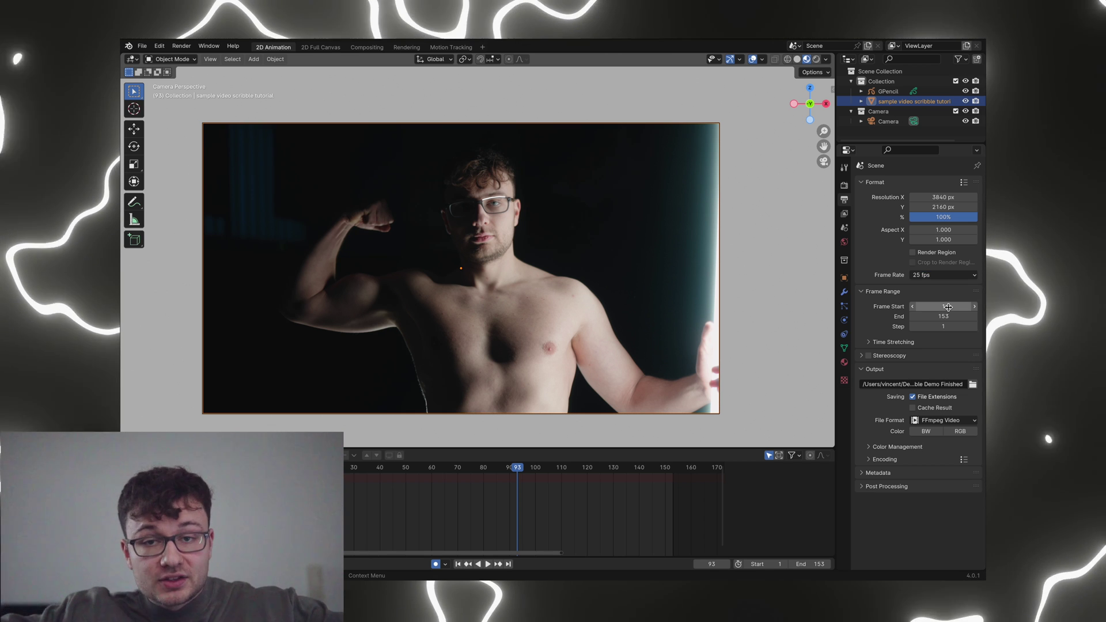